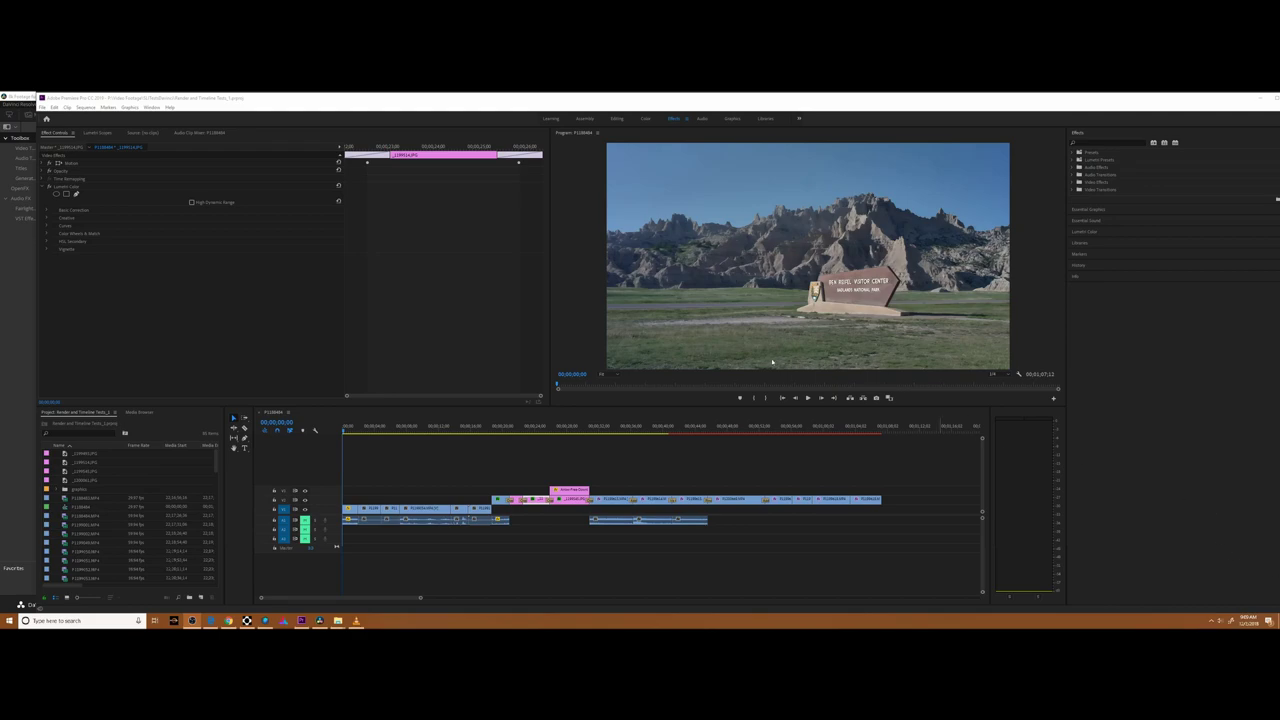
# Set Premiere Pro aside and bring Resolve's 8k Footage fun project to the front.
pyautogui.click(505, 111)
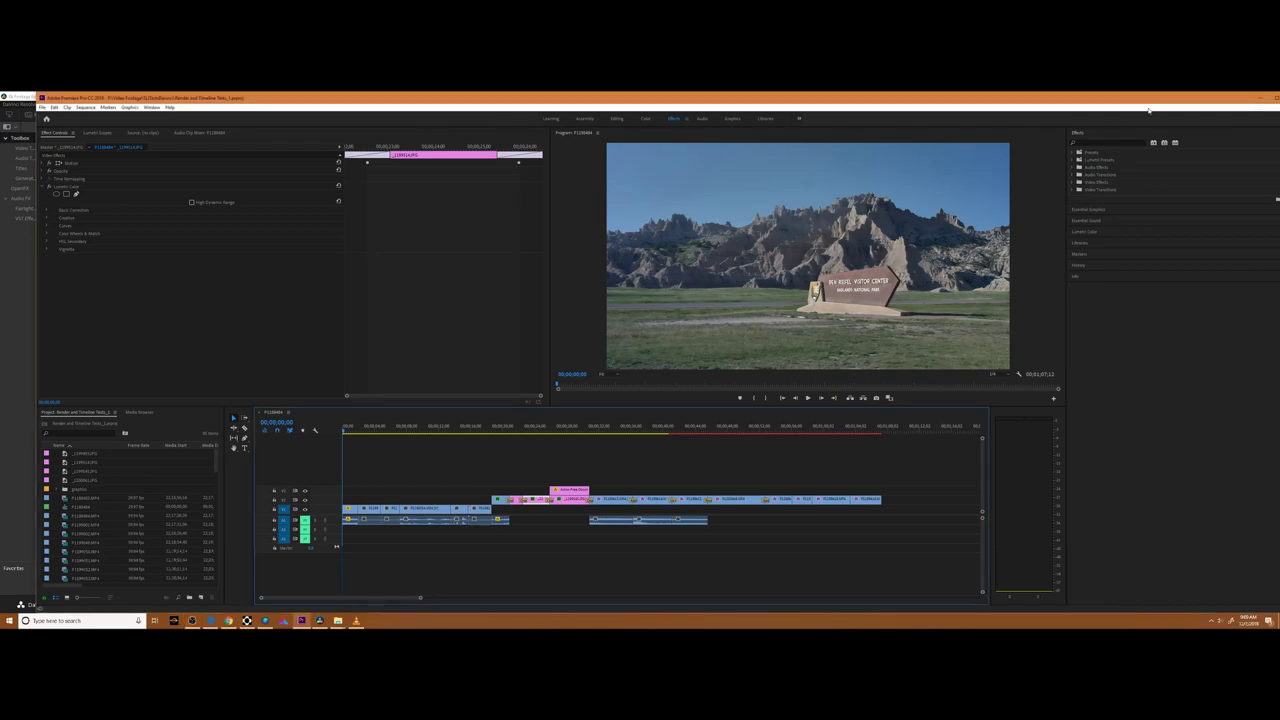
pyautogui.click(16, 272)
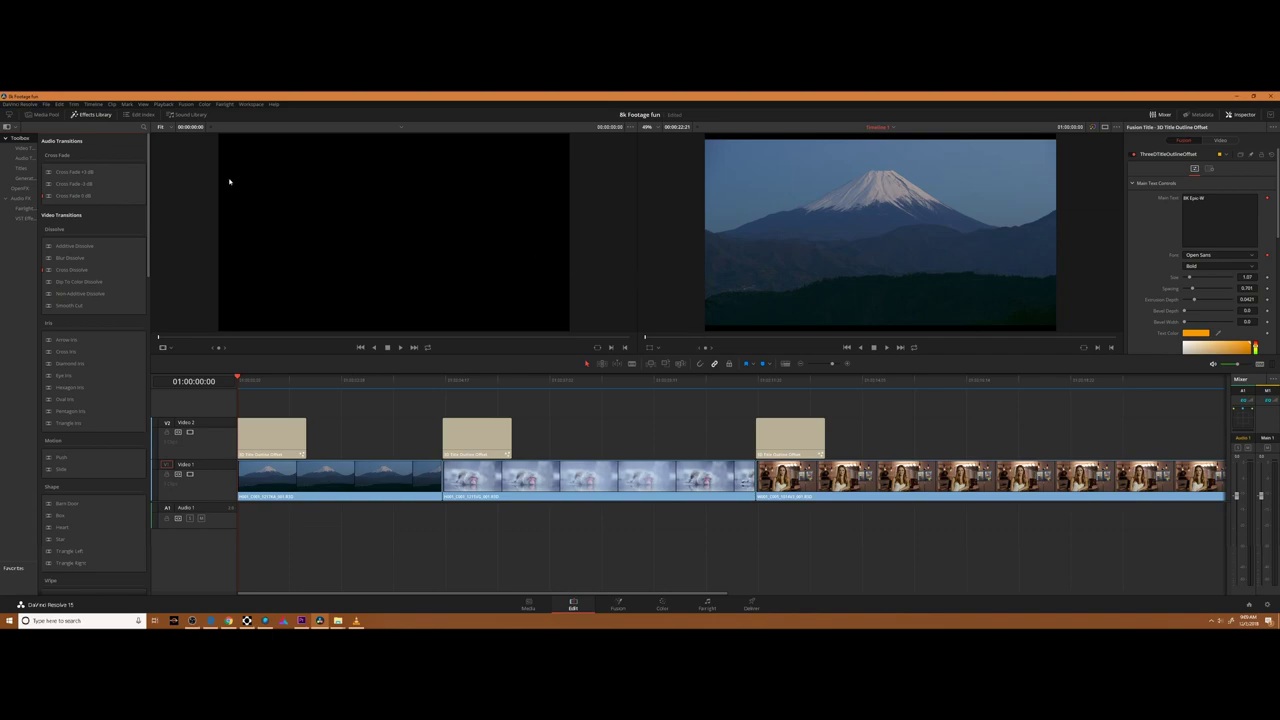
pyautogui.click(22, 104)
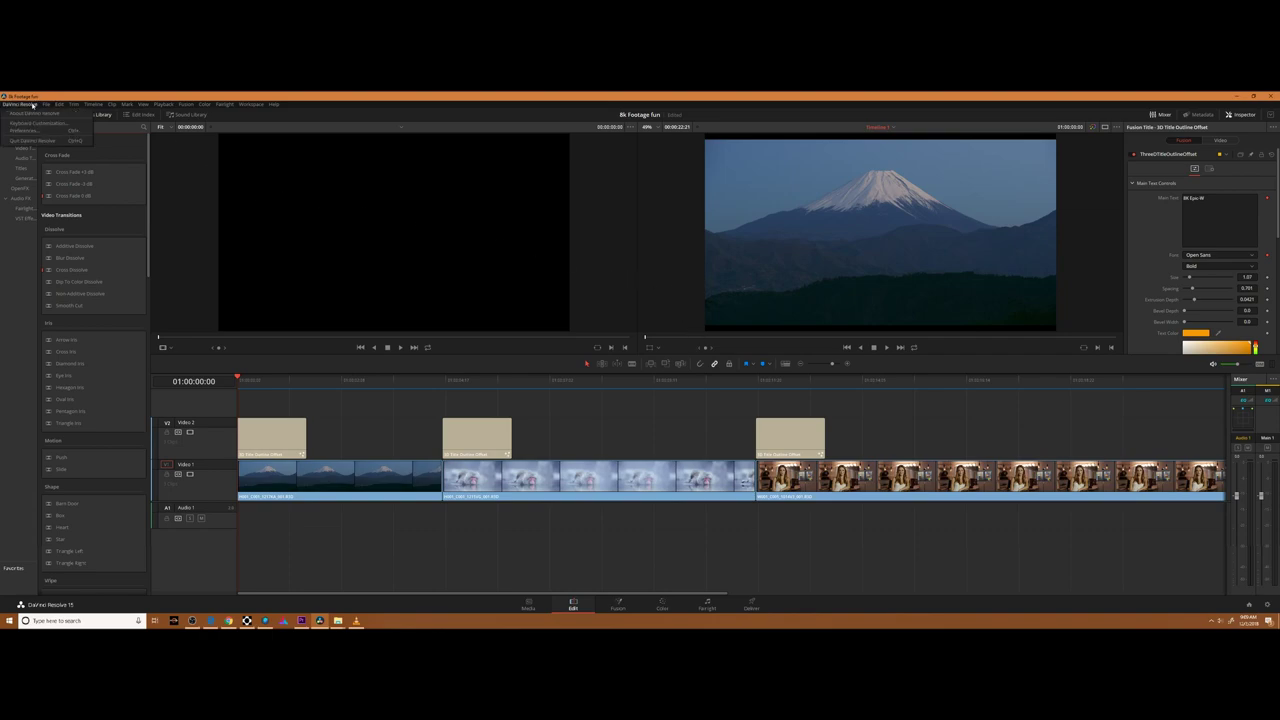
pyautogui.click(36, 123)
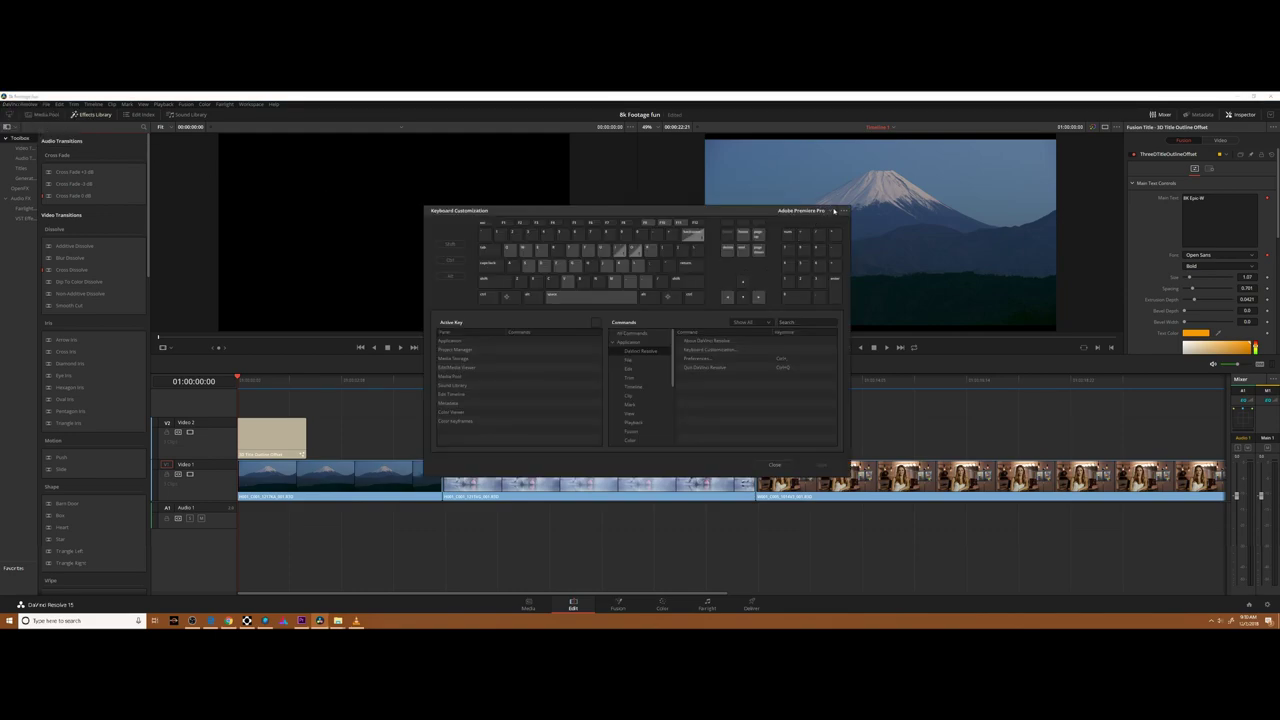
pyautogui.click(834, 211)
pyautogui.click(813, 221)
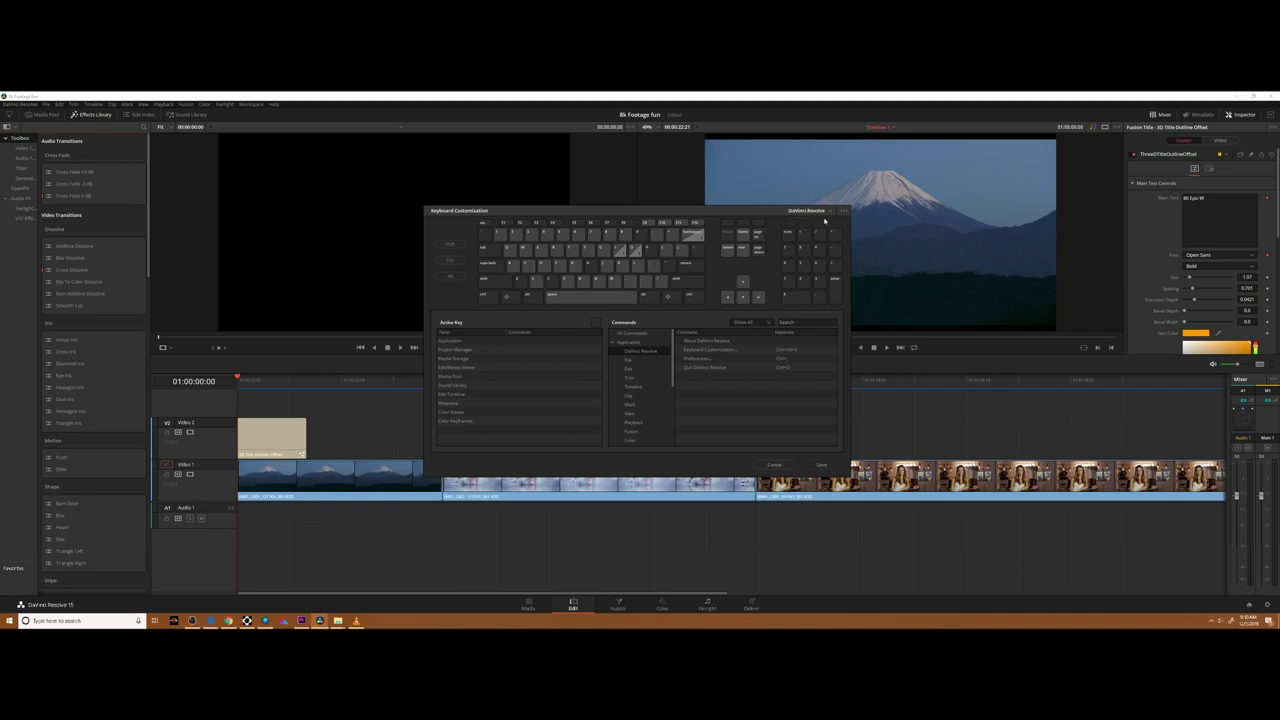
pyautogui.click(830, 212)
pyautogui.click(804, 246)
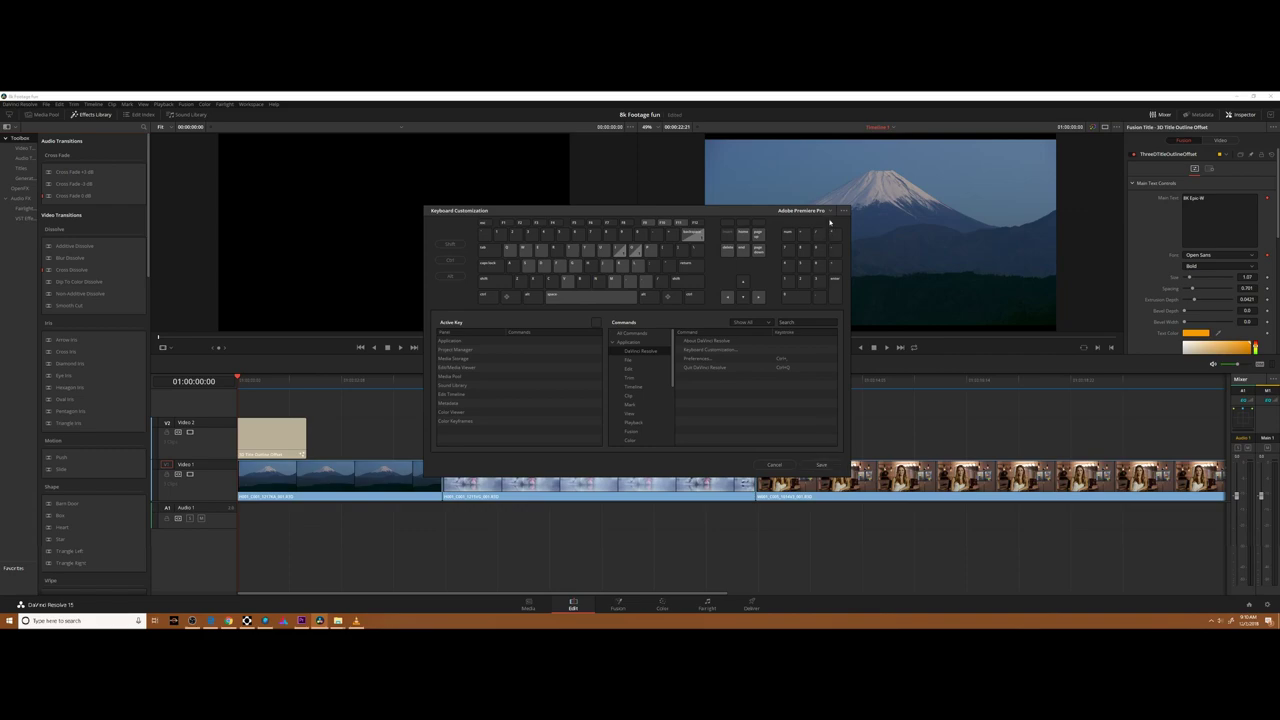
pyautogui.click(773, 466)
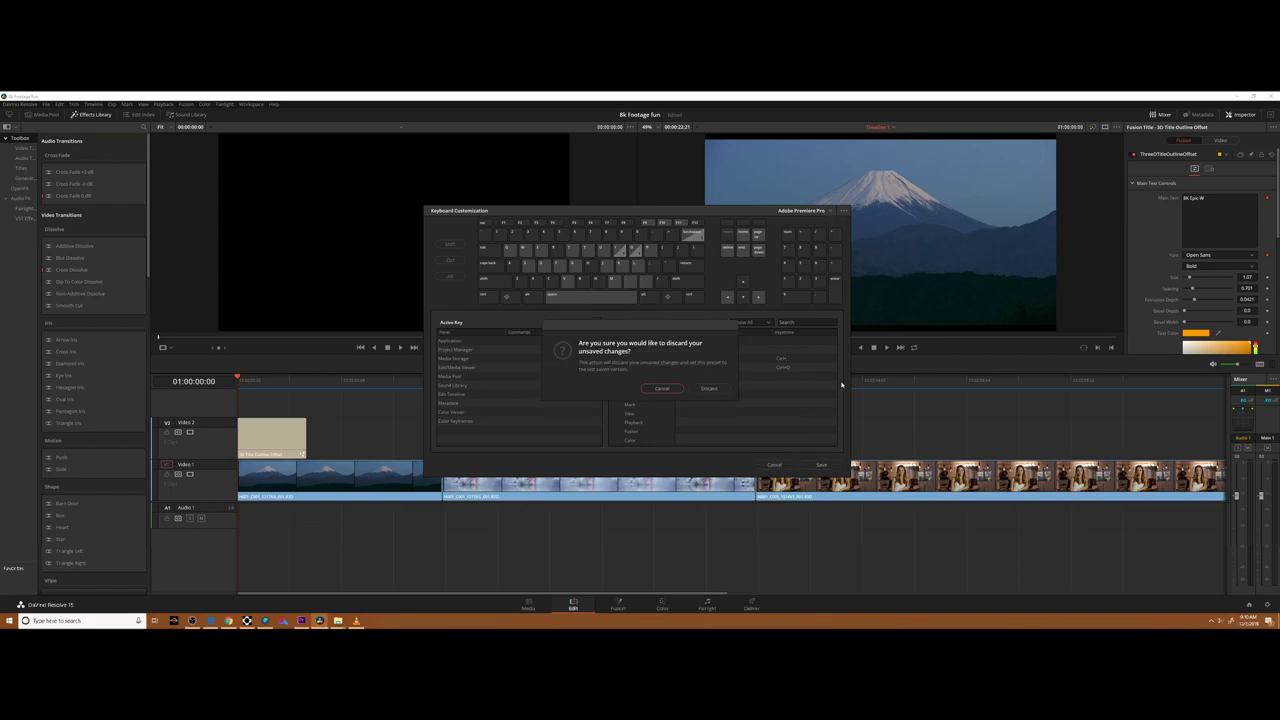
pyautogui.click(707, 389)
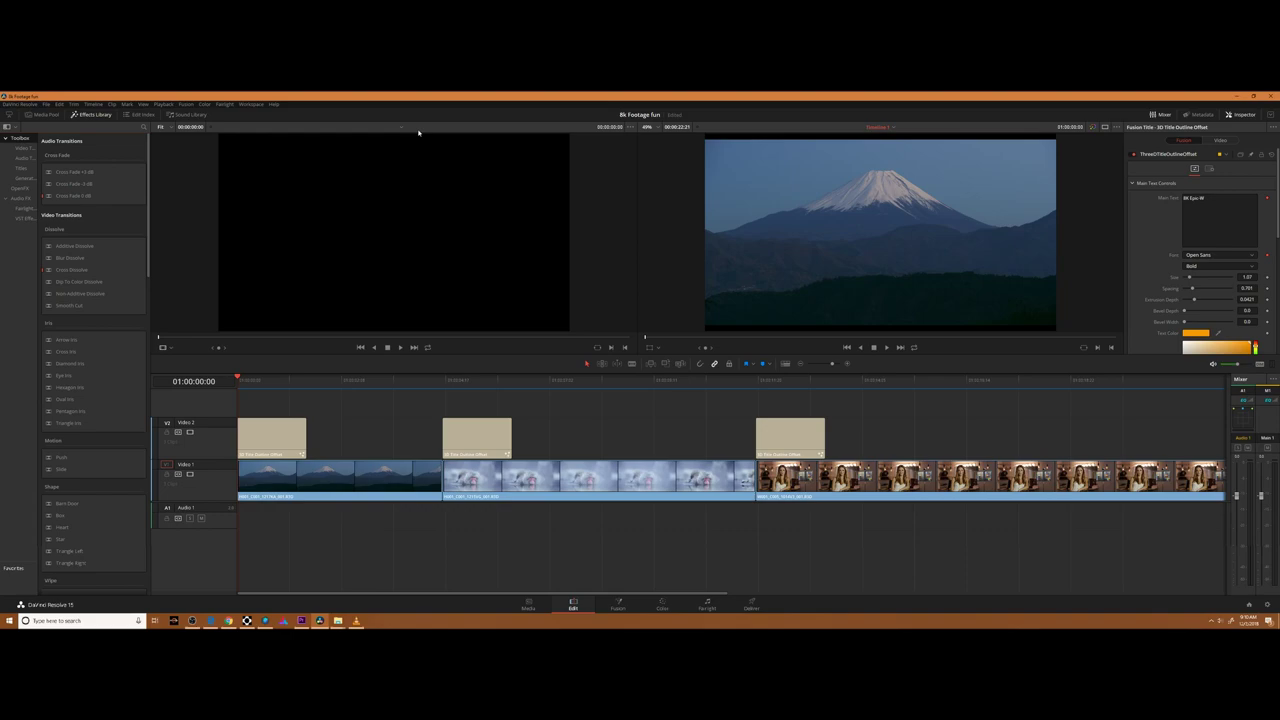
# Set Playback > Proxy Mode to Half Resolution.
pyautogui.click(164, 104)
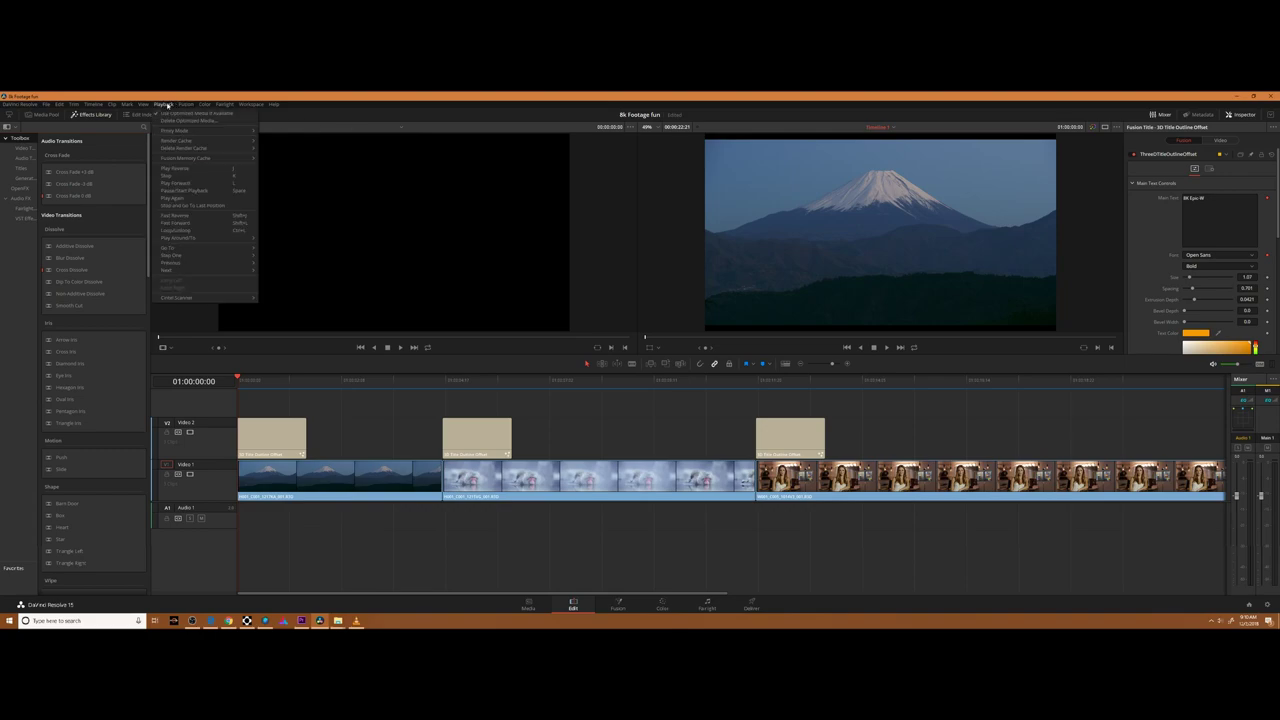
pyautogui.moveTo(178, 131)
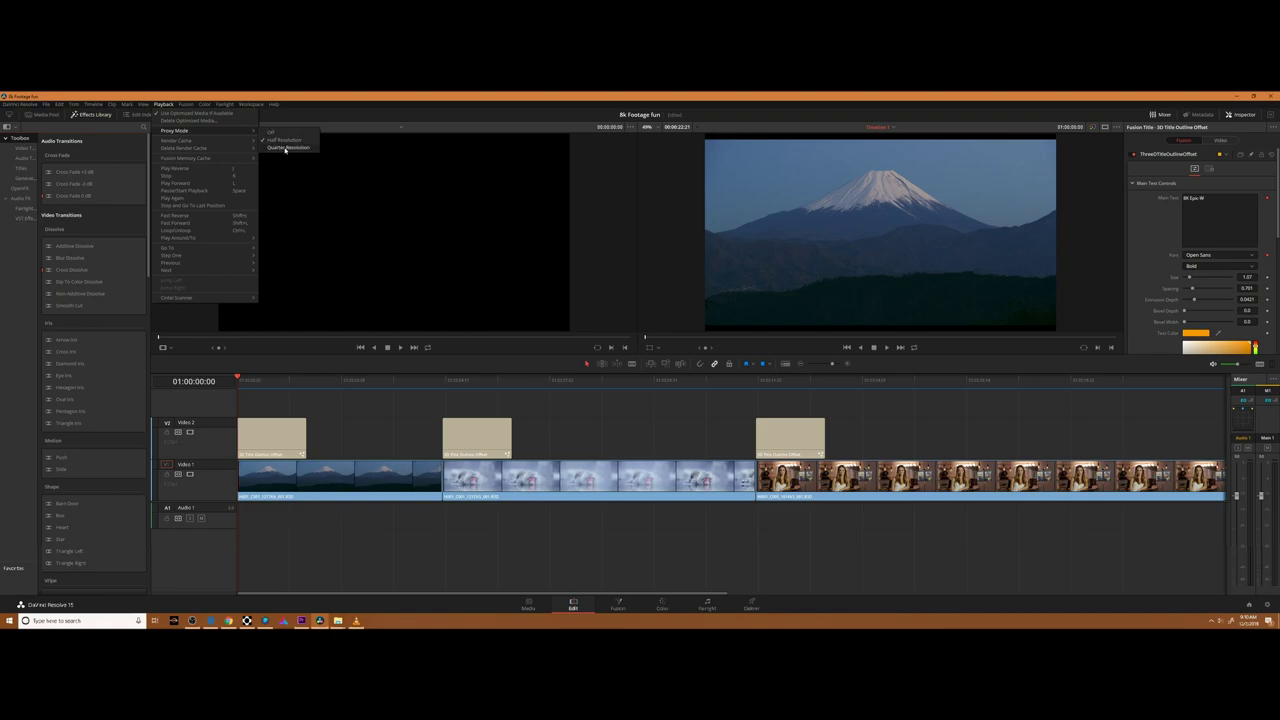
pyautogui.click(532, 259)
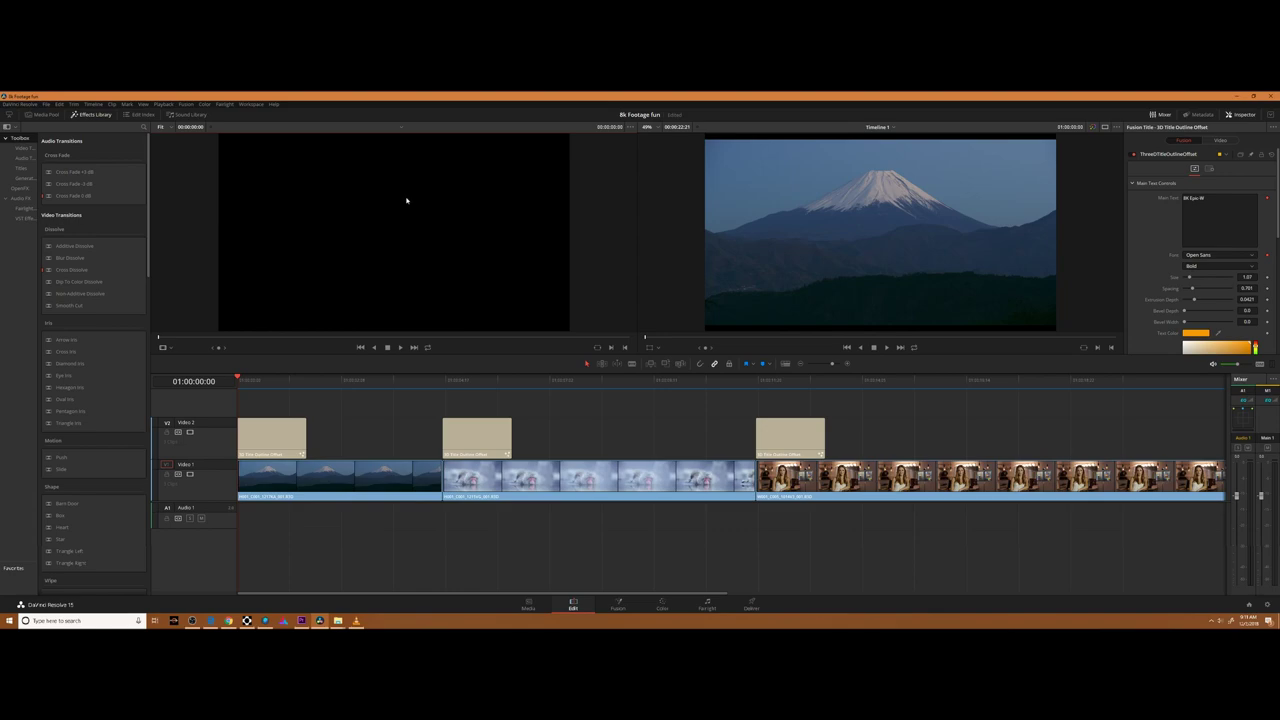
pyautogui.click(163, 104)
pyautogui.moveTo(250, 130)
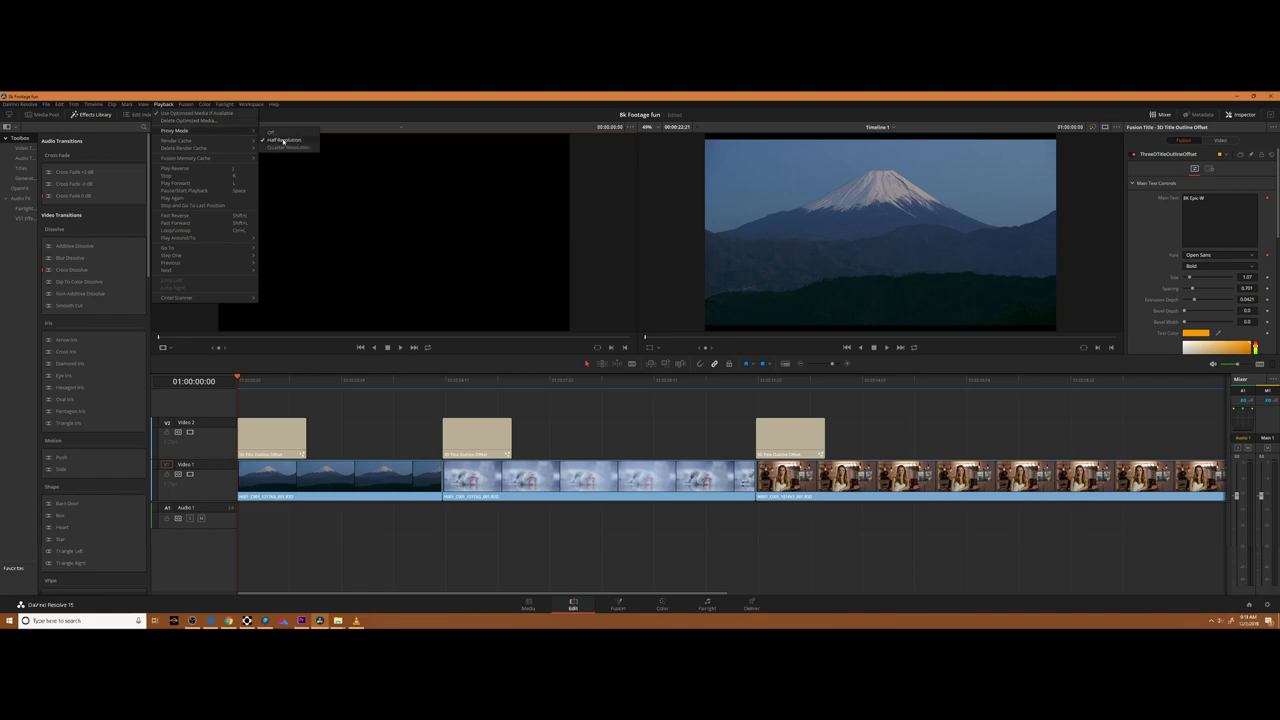
pyautogui.click(783, 217)
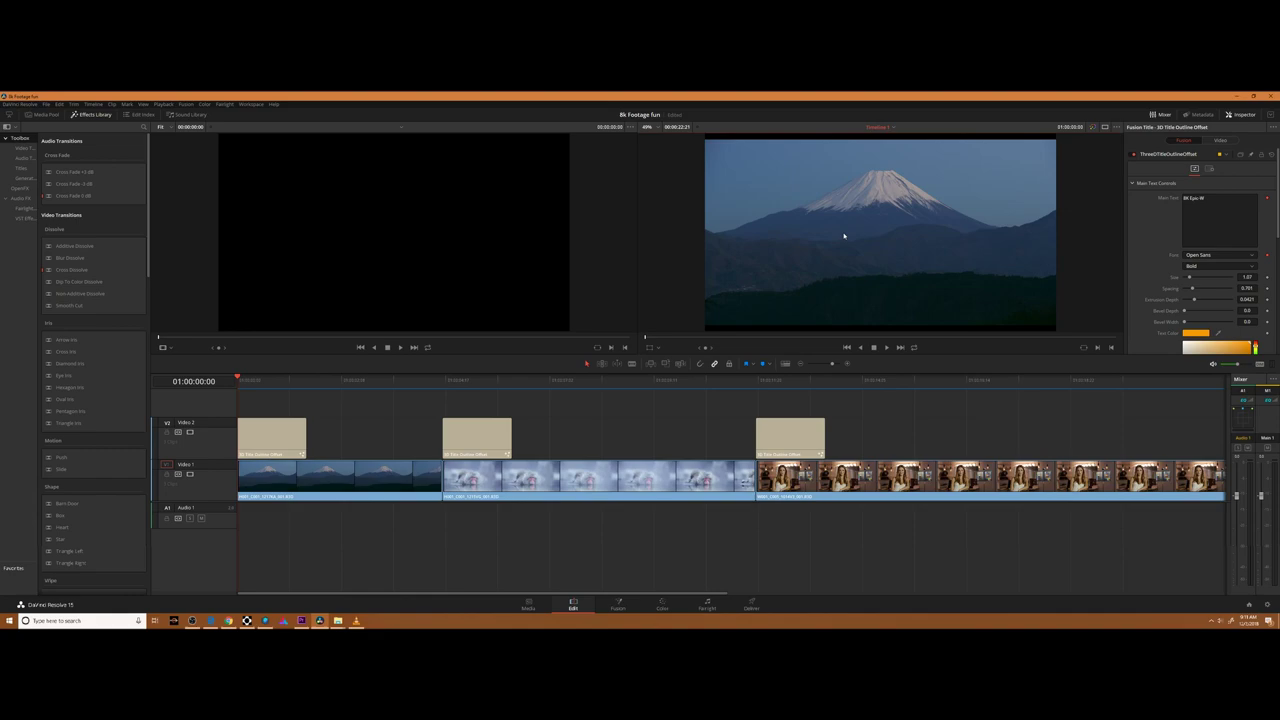
# Choose Smart under Playback > Render Cache.
pyautogui.click(202, 104)
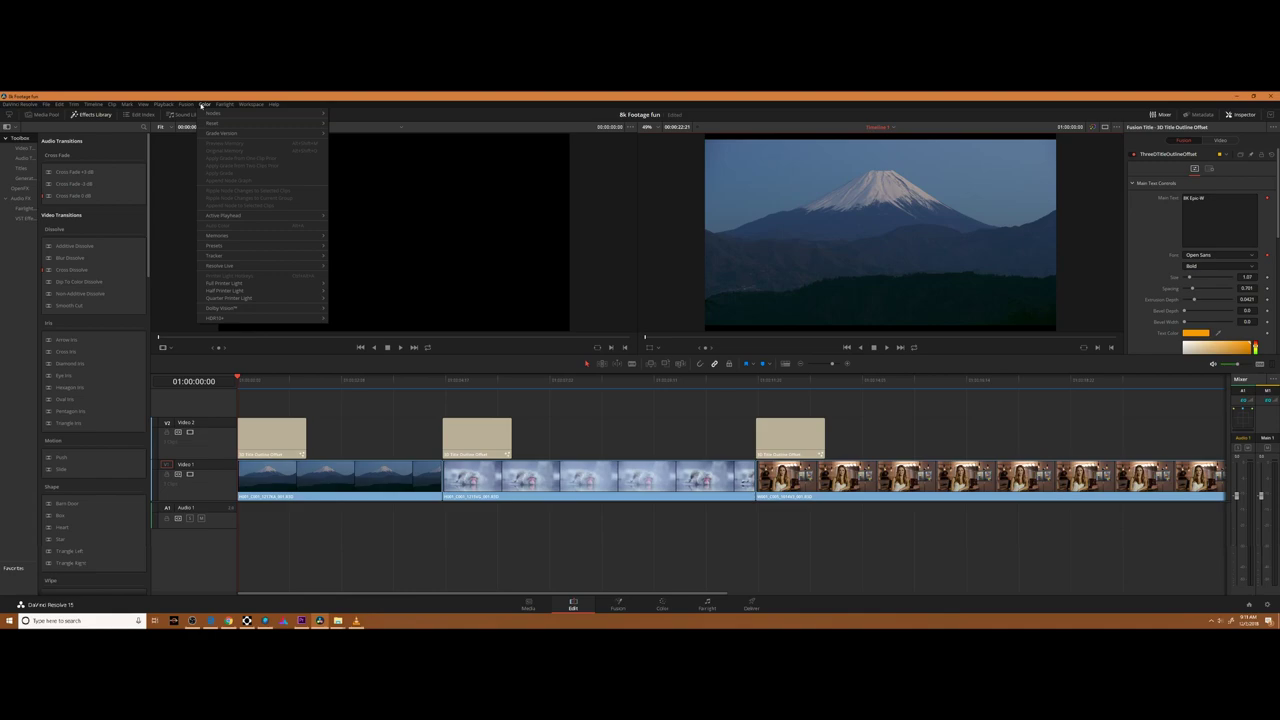
pyautogui.moveTo(186, 104)
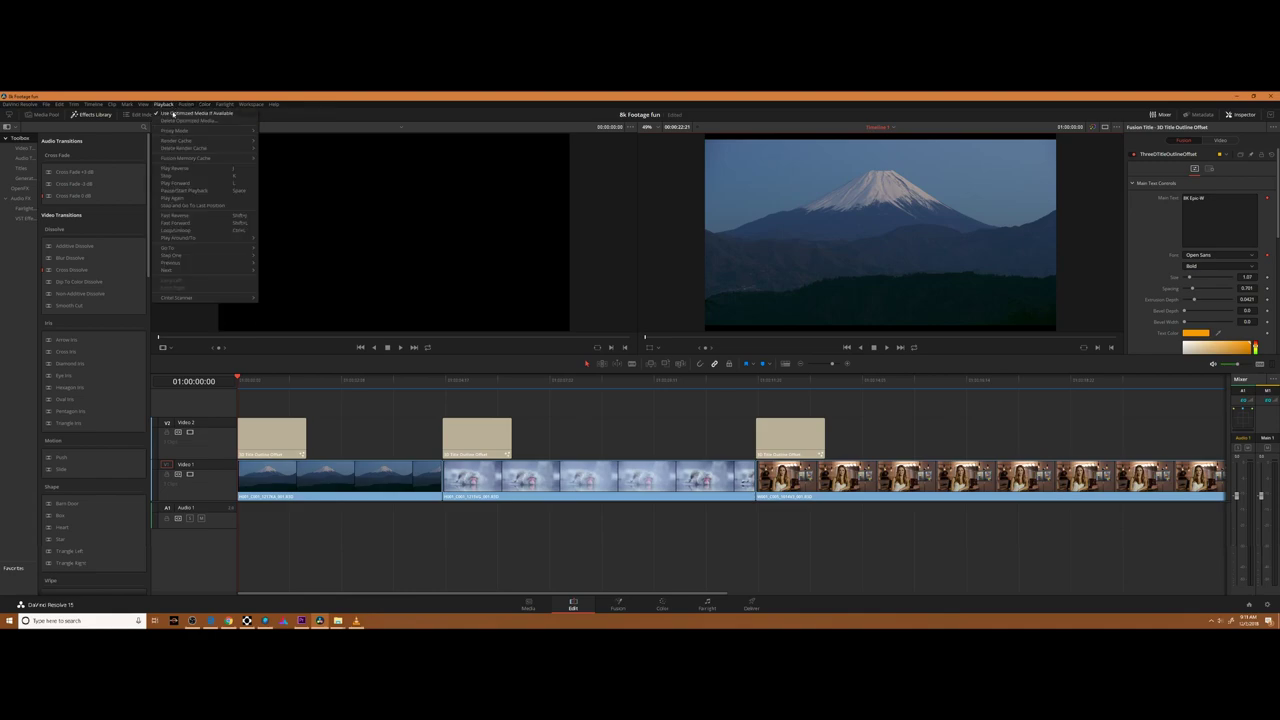
pyautogui.moveTo(230, 131)
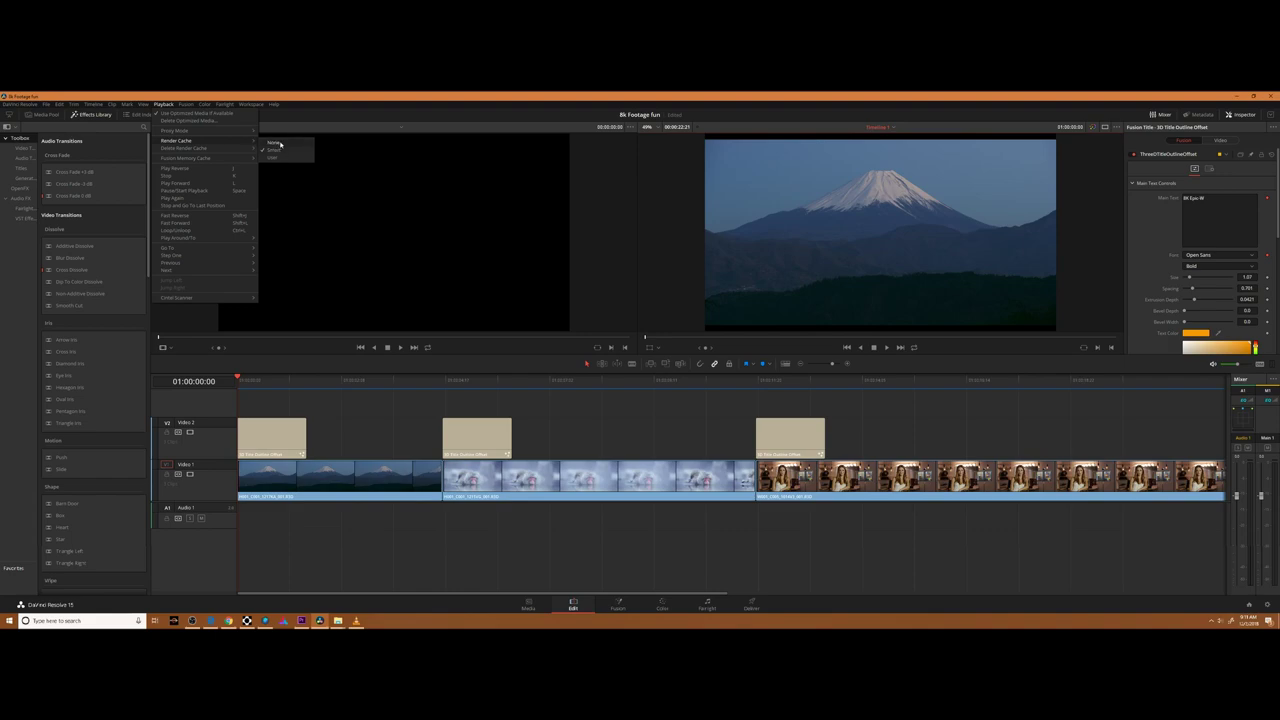
pyautogui.click(392, 415)
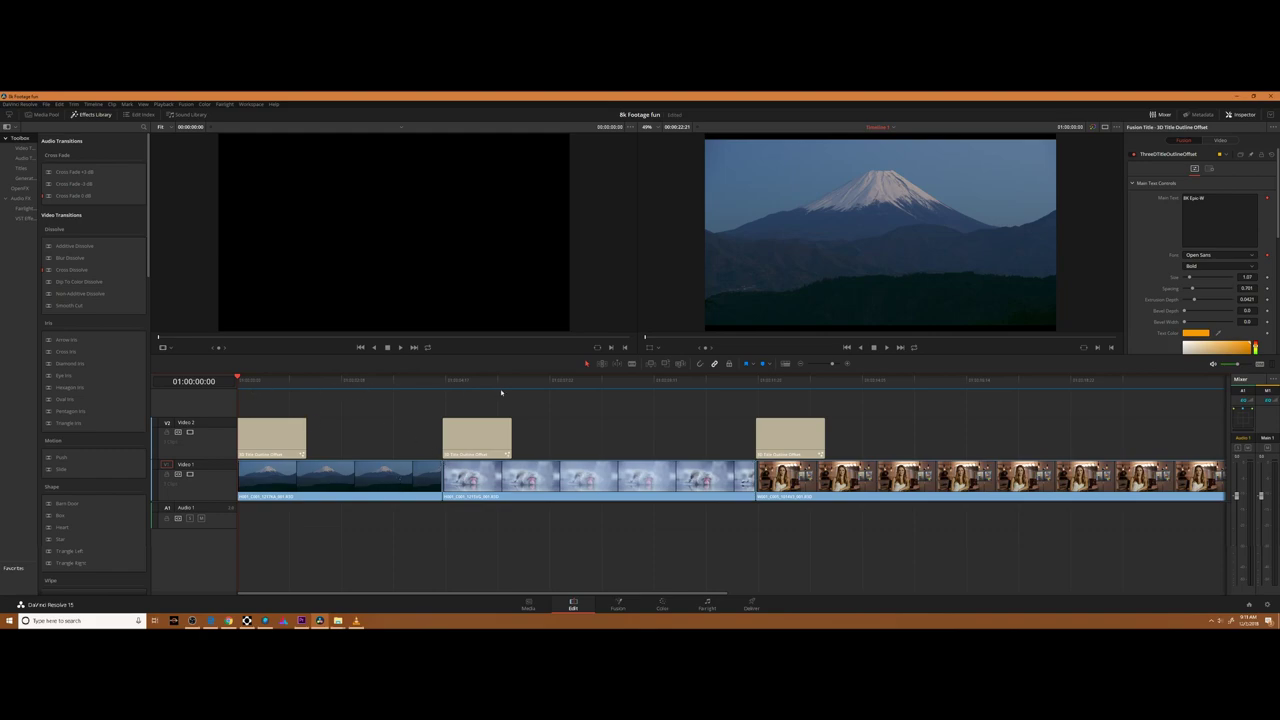
# Play the timeline and confirm the render cache is on Smart.
pyautogui.press('space')
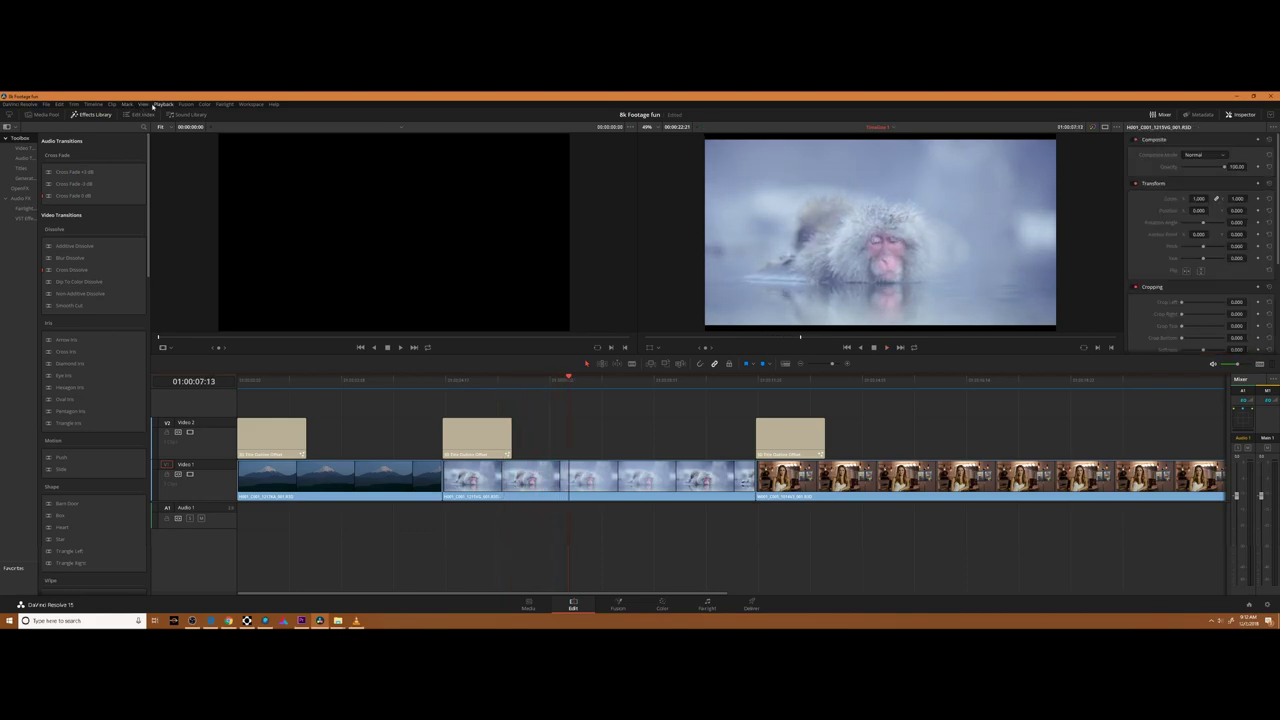
pyautogui.click(163, 104)
pyautogui.moveTo(178, 141)
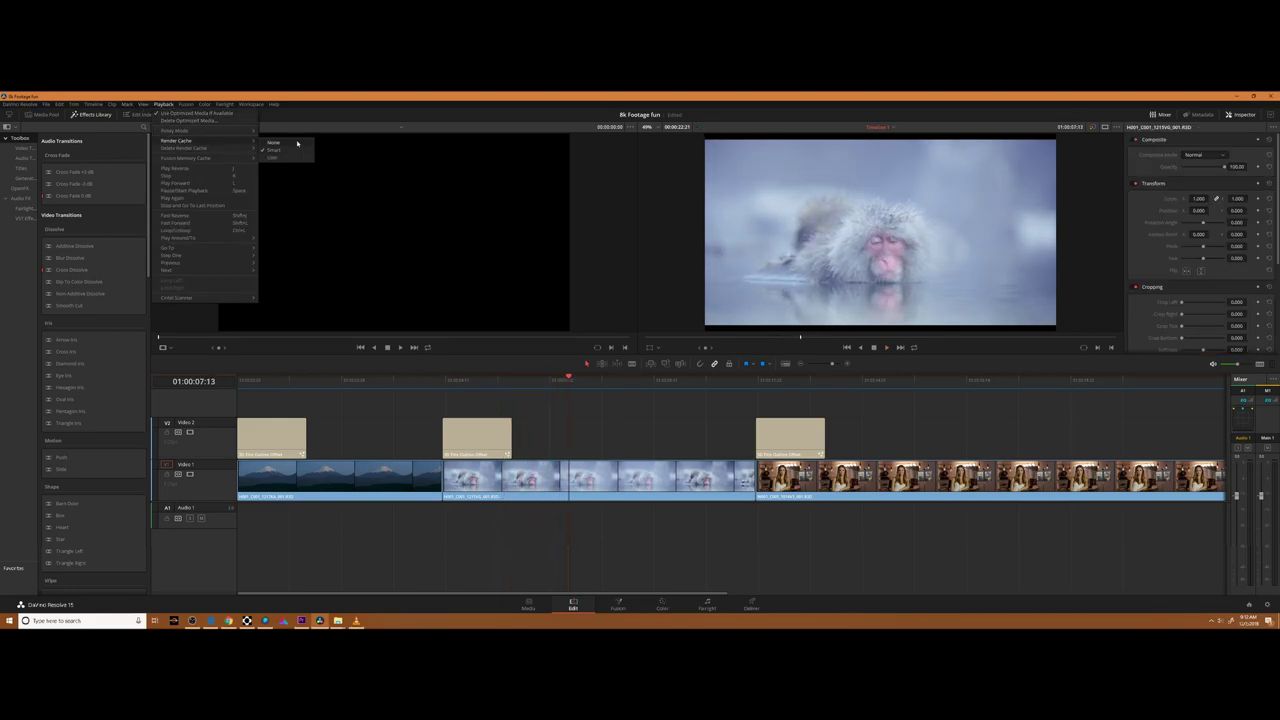
pyautogui.click(300, 148)
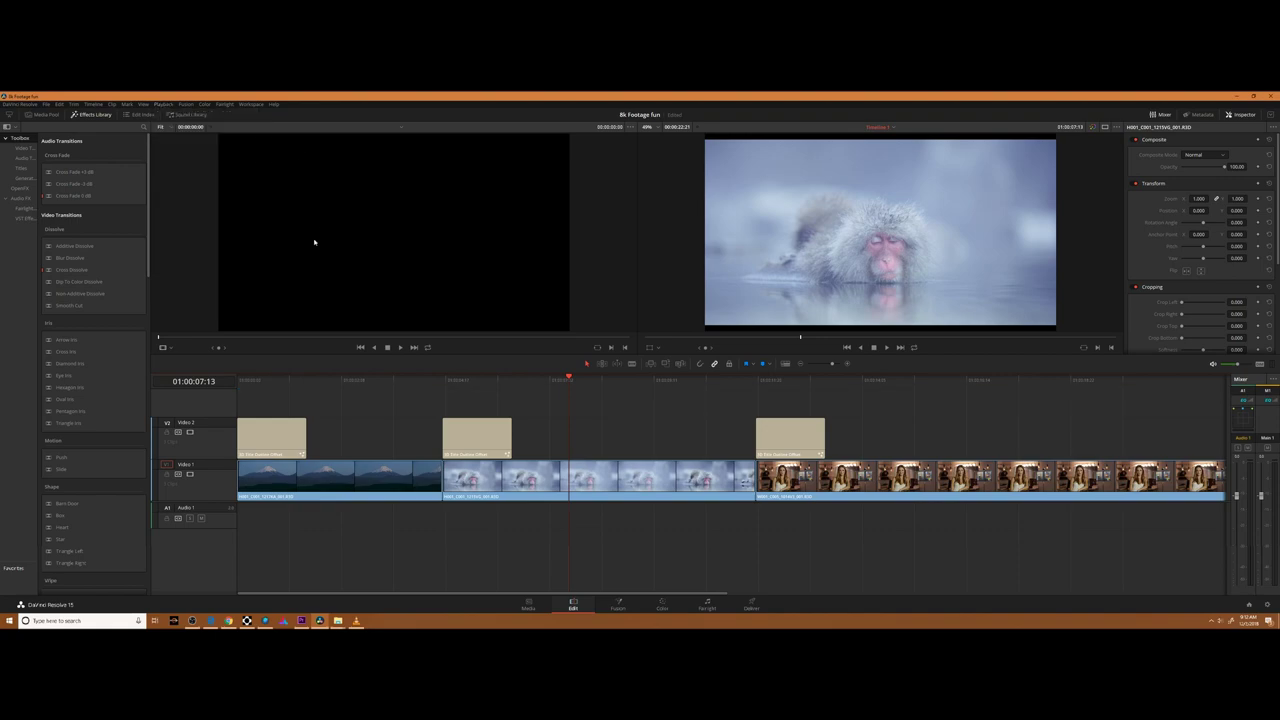
# Replay from the timeline start and the interview clip's 3D title, then list Render Cache modes.
pyautogui.click(240, 377)
pyautogui.press('space')
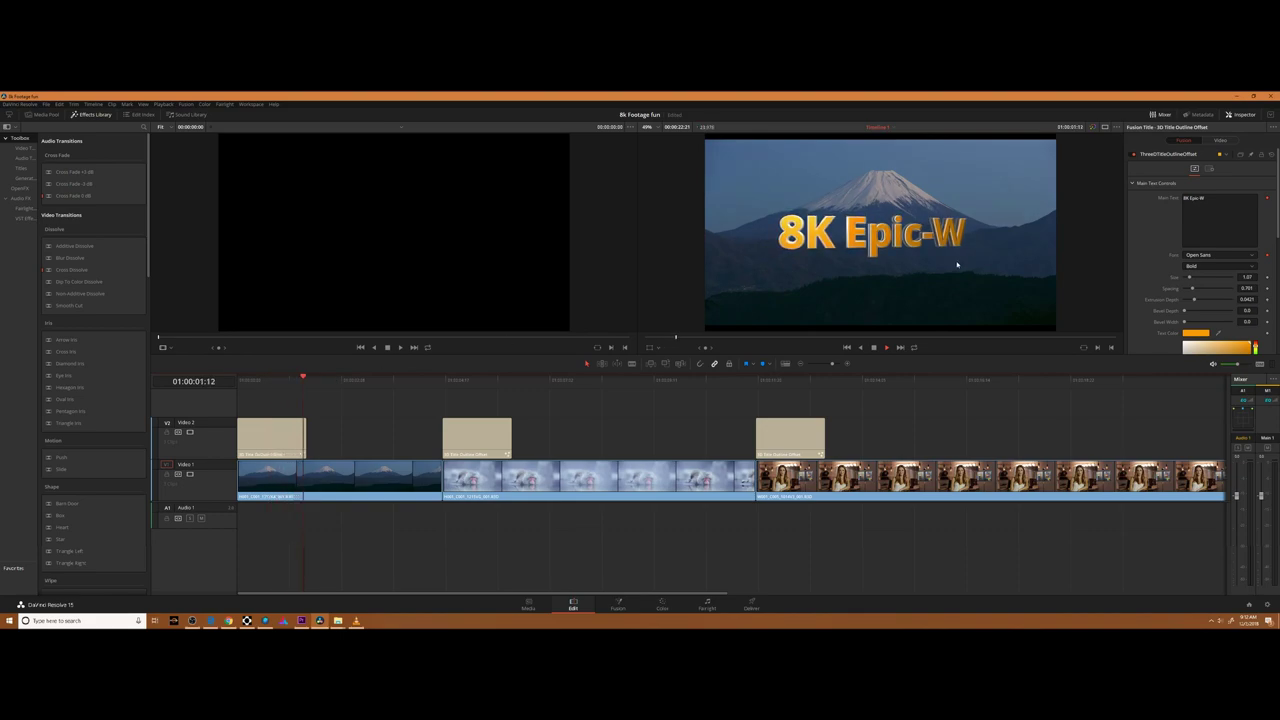
pyautogui.click(758, 380)
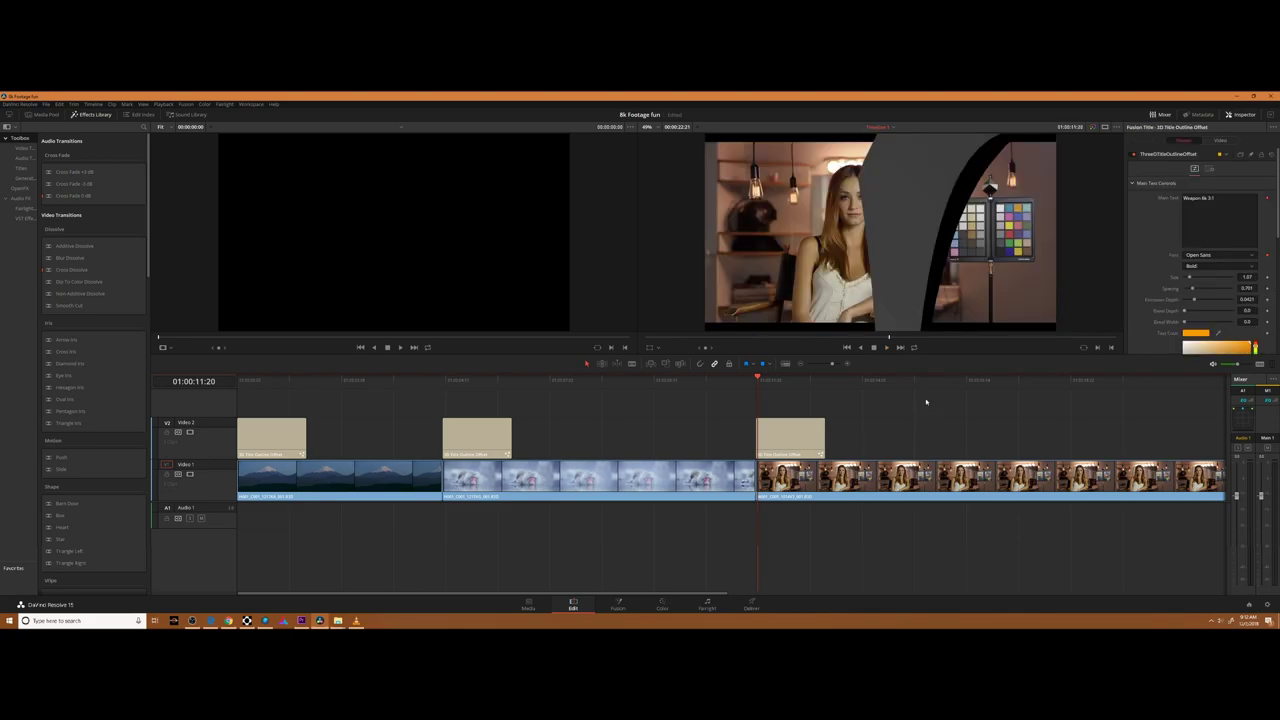
pyautogui.press('space')
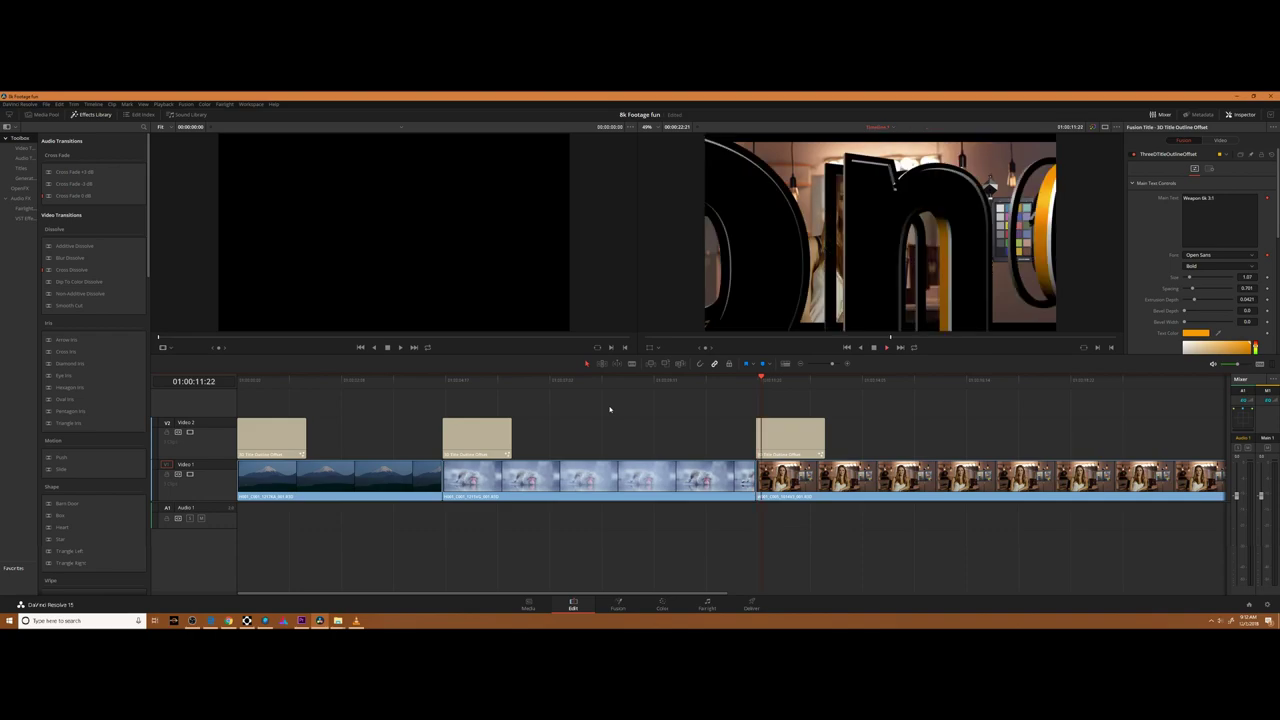
pyautogui.click(163, 104)
pyautogui.moveTo(200, 140)
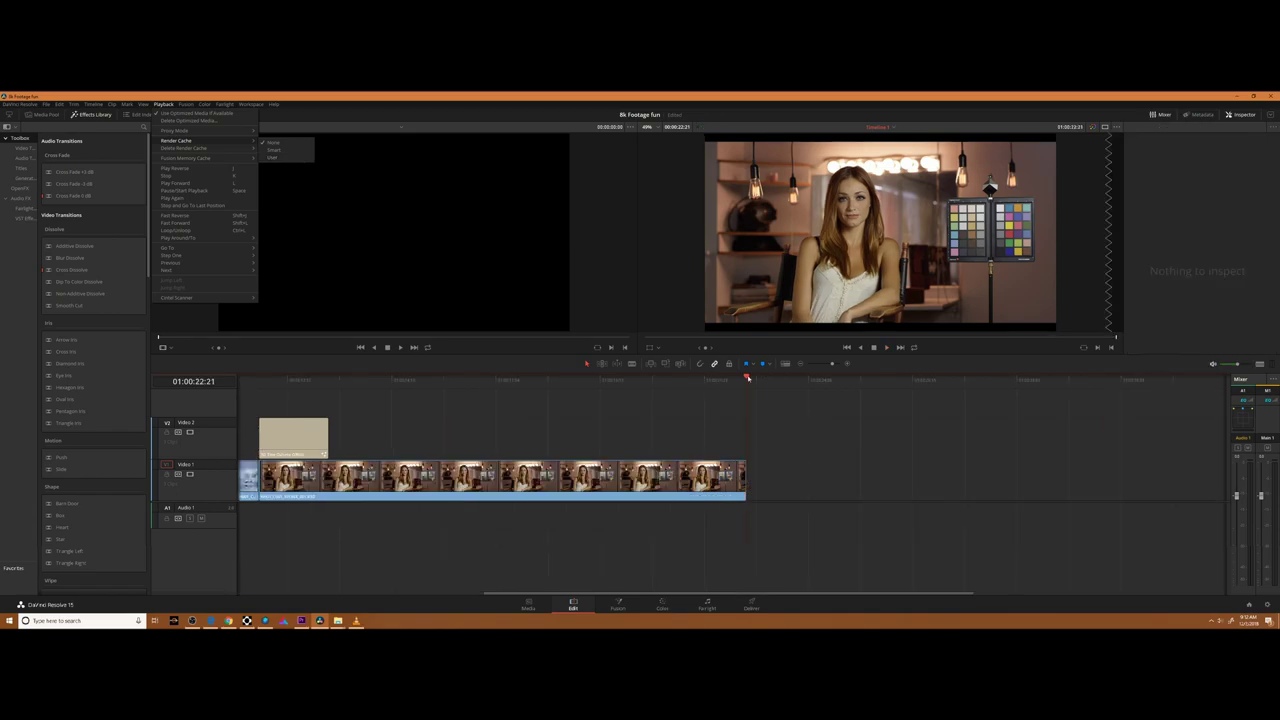
# Pick Smart from Playback > Render Cache and play the timeline to build the cache.
pyautogui.press('Escape')
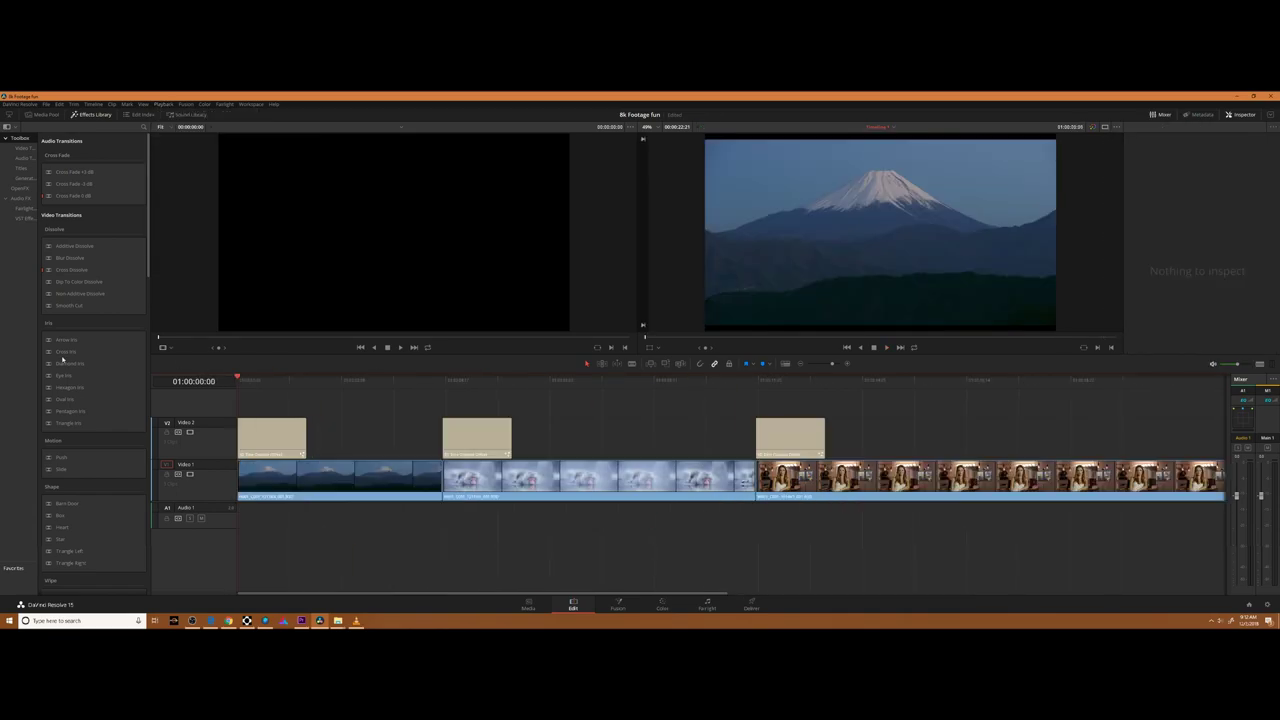
pyautogui.click(184, 104)
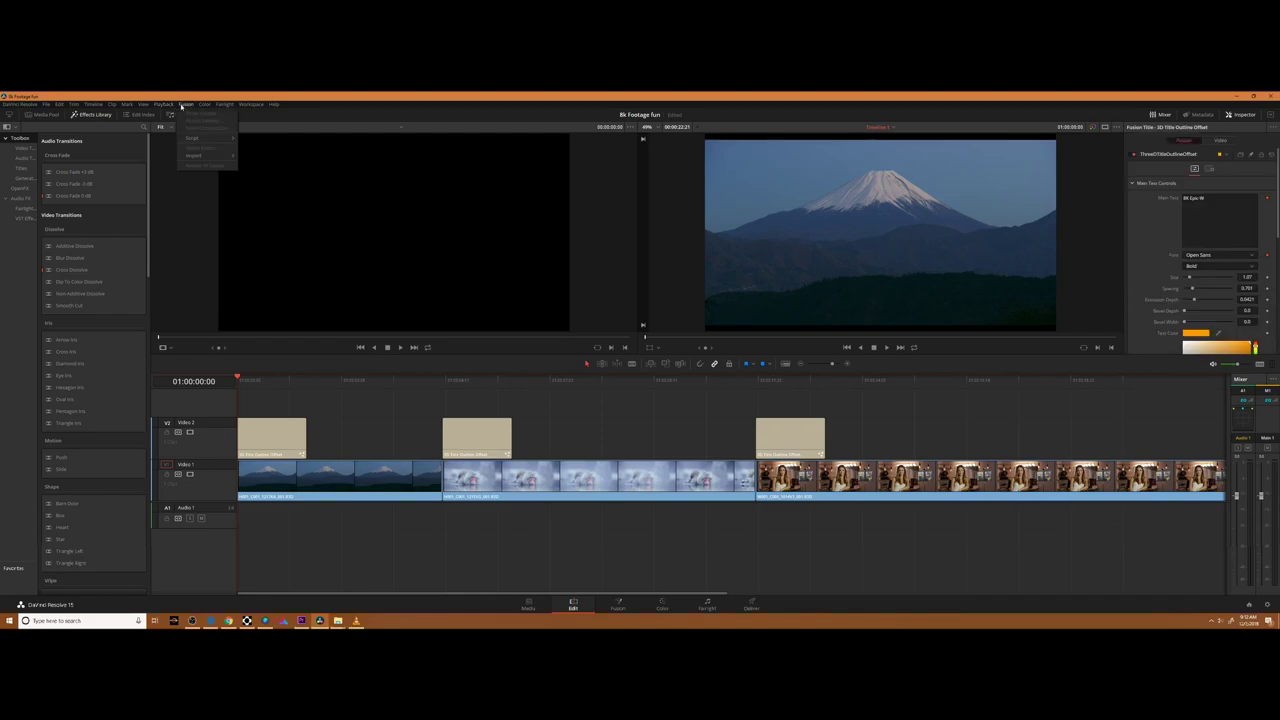
pyautogui.moveTo(157, 106)
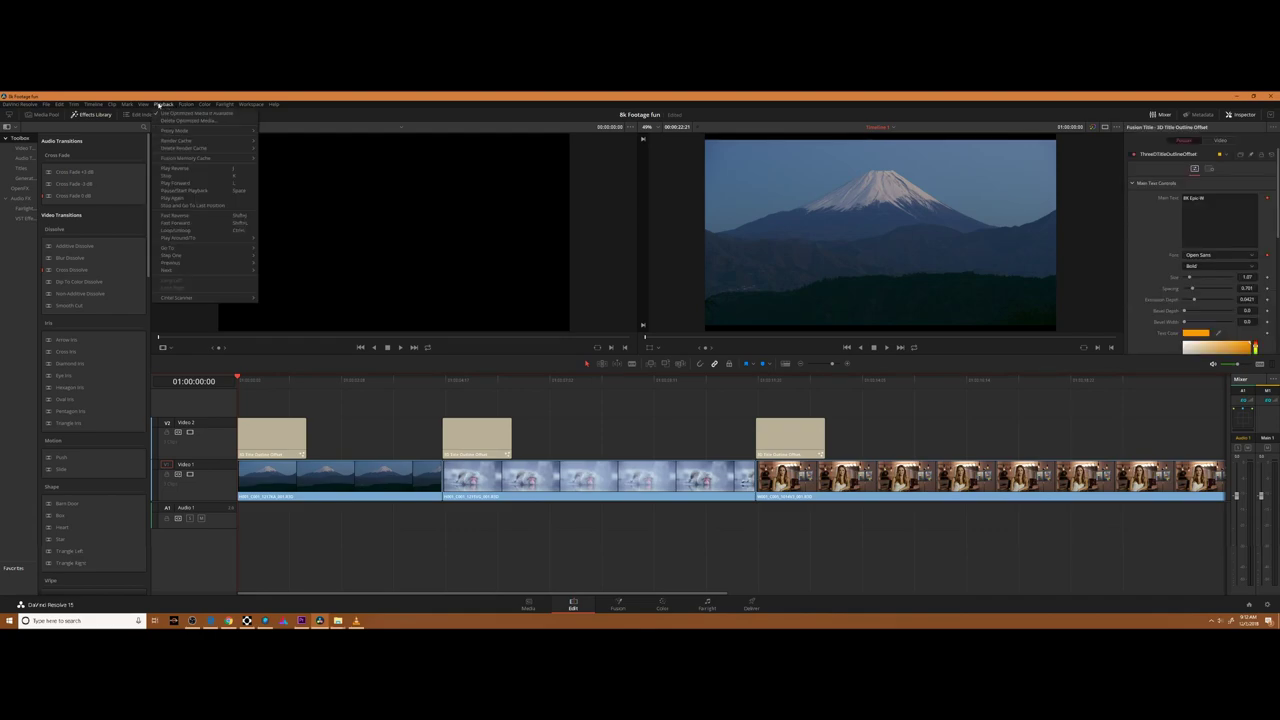
pyautogui.moveTo(167, 143)
pyautogui.click(272, 149)
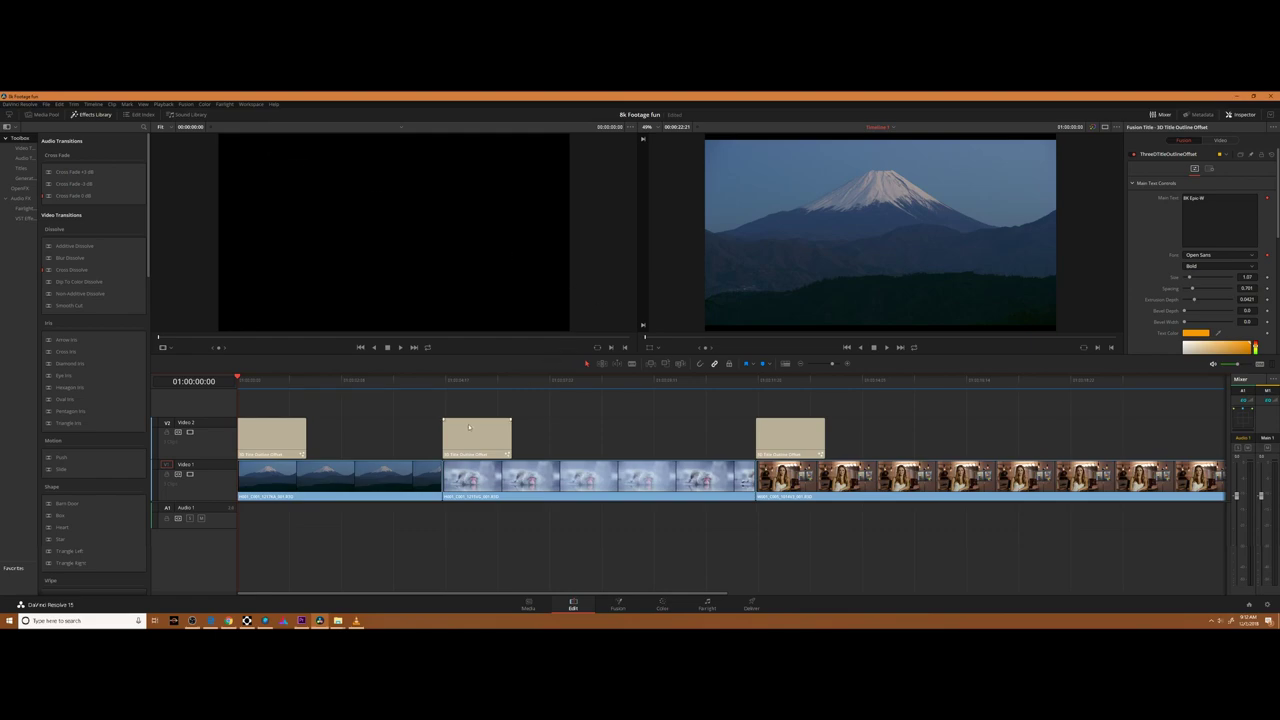
pyautogui.press('space')
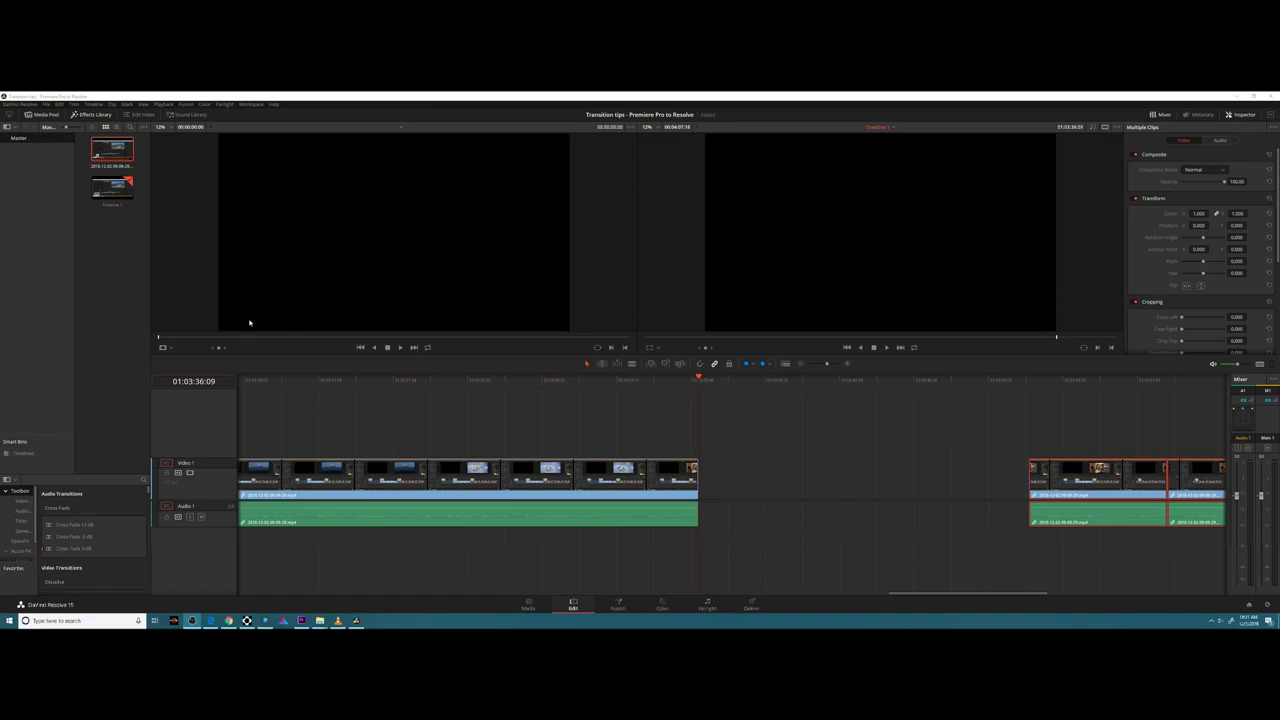
# In Project Settings, choose 3840 x 2160 Ultra HD timeline resolution and 4K 2160p 24 monitoring.
pyautogui.click(46, 104)
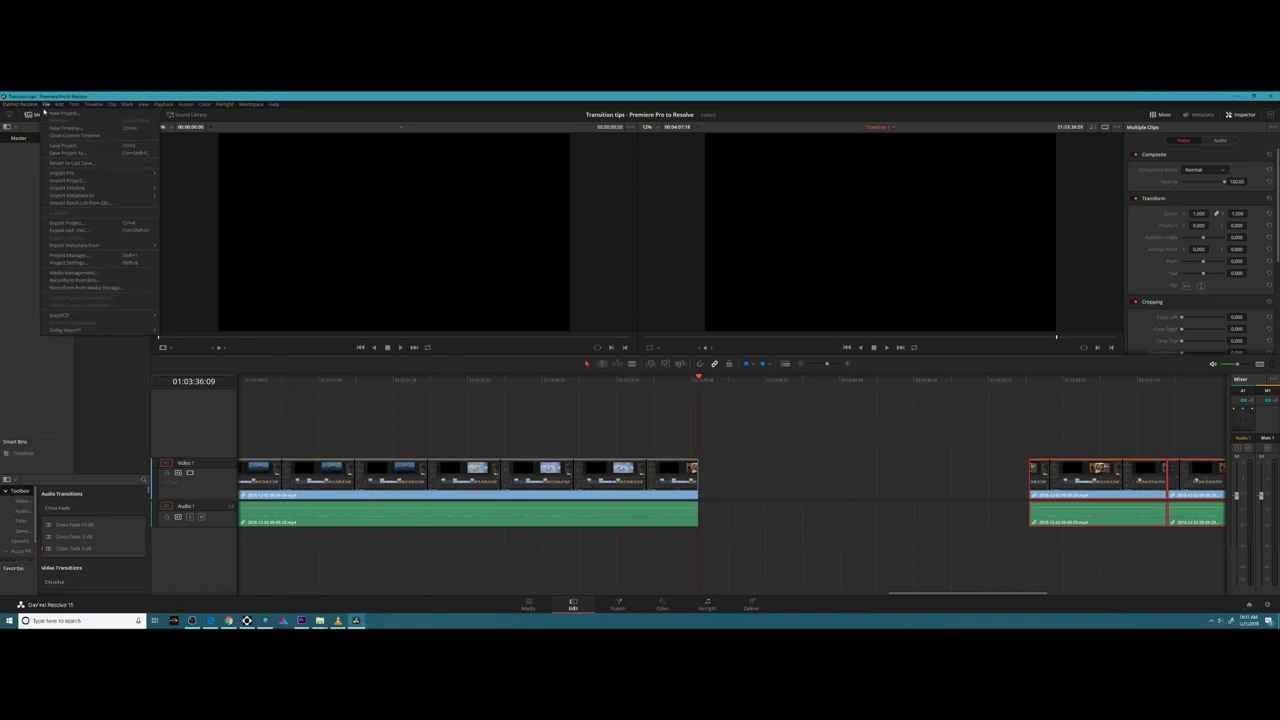
pyautogui.click(68, 262)
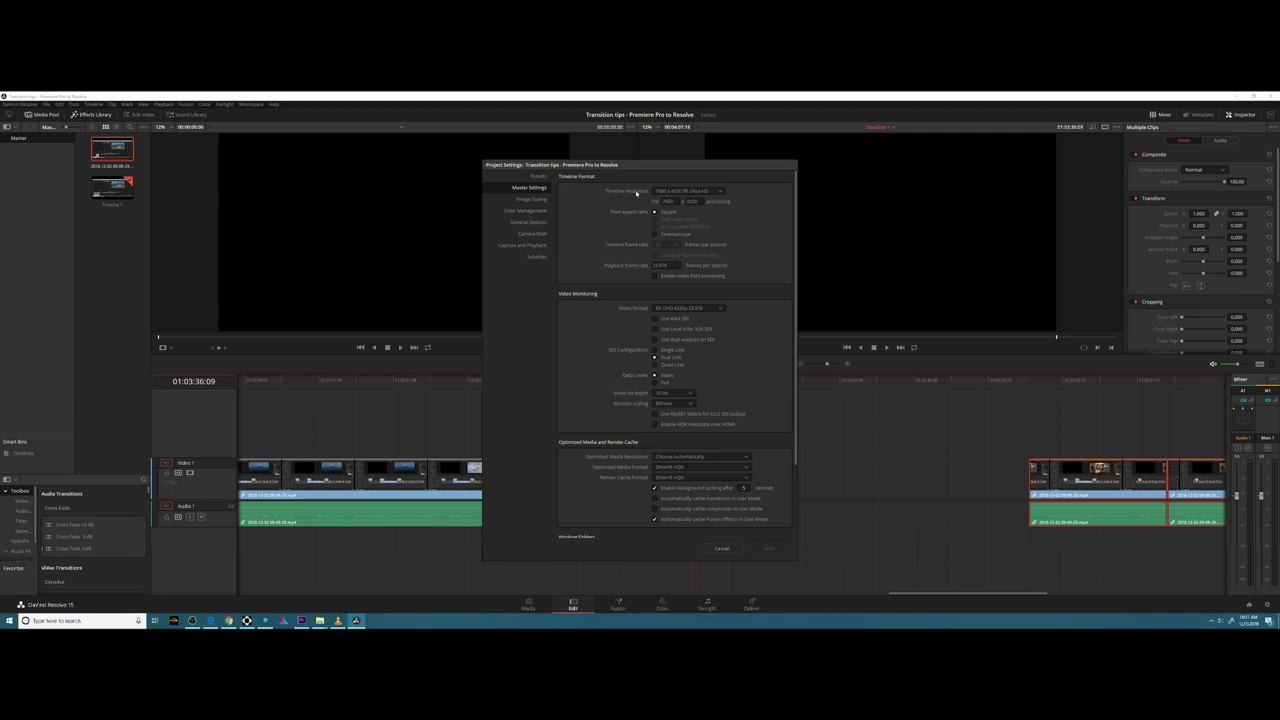
pyautogui.click(688, 191)
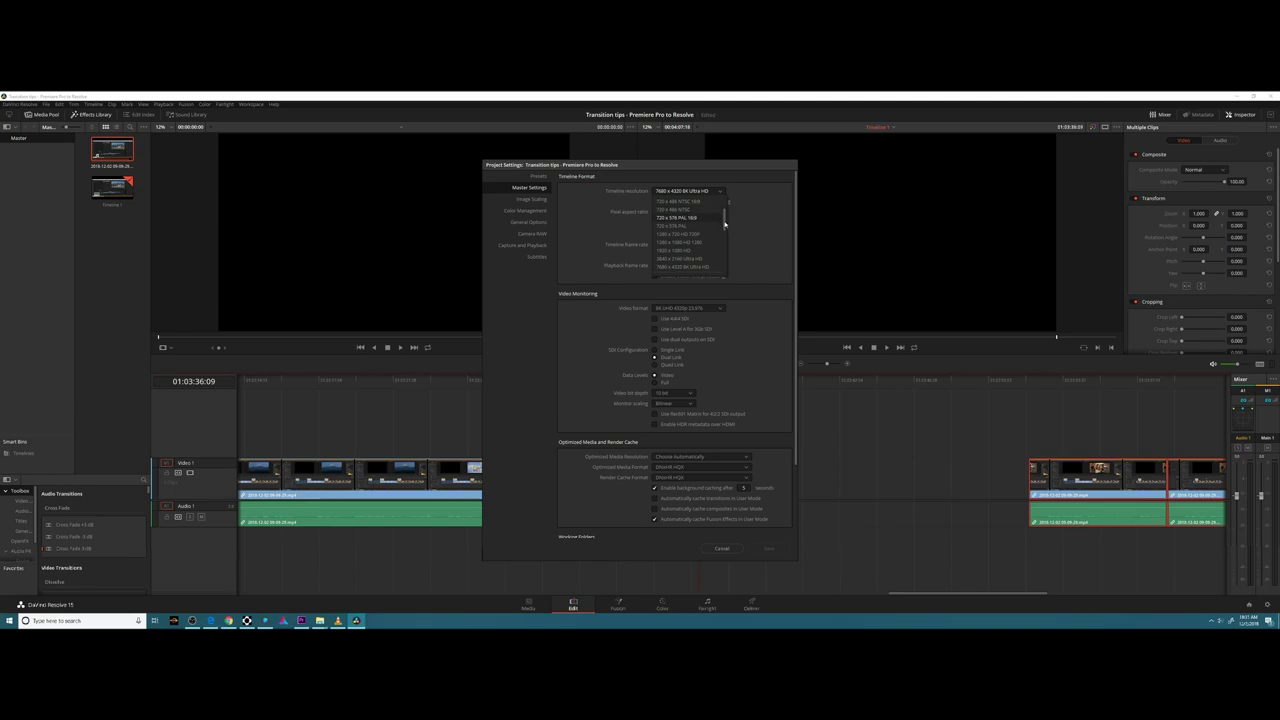
pyautogui.click(690, 258)
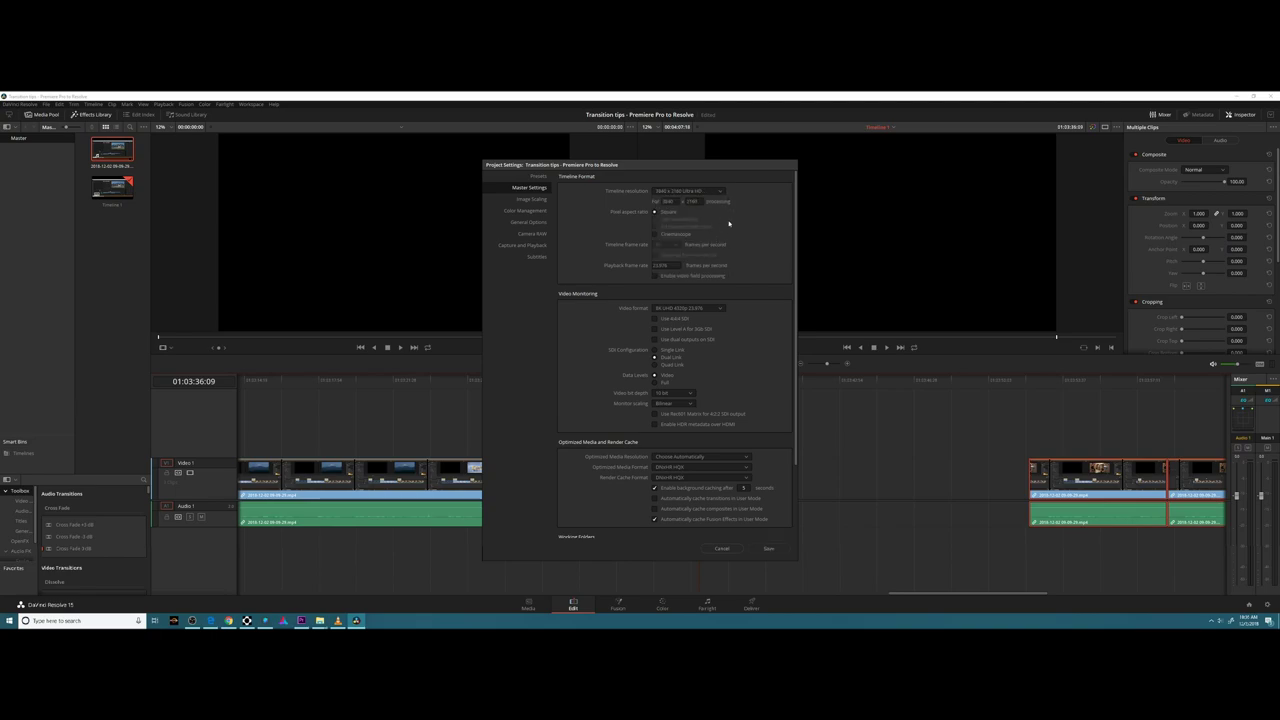
pyautogui.click(720, 308)
pyautogui.scroll(3, 722, 378)
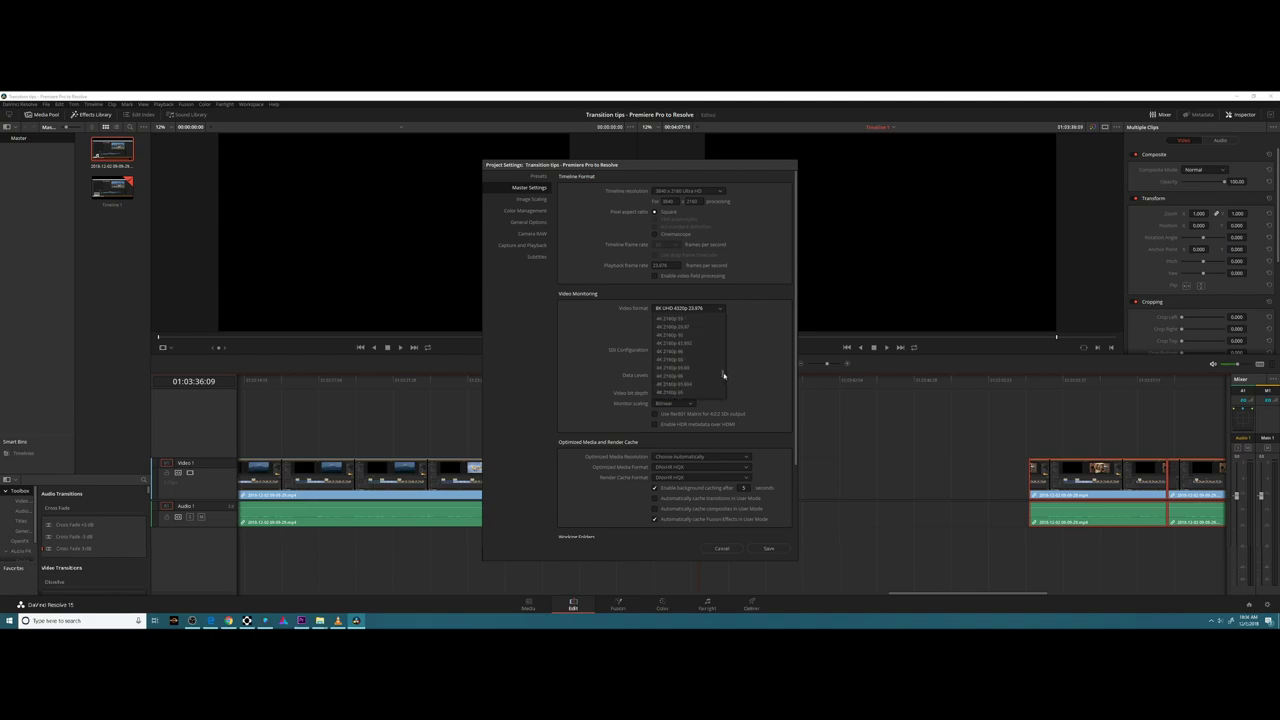
pyautogui.scroll(1, 722, 372)
pyautogui.click(690, 335)
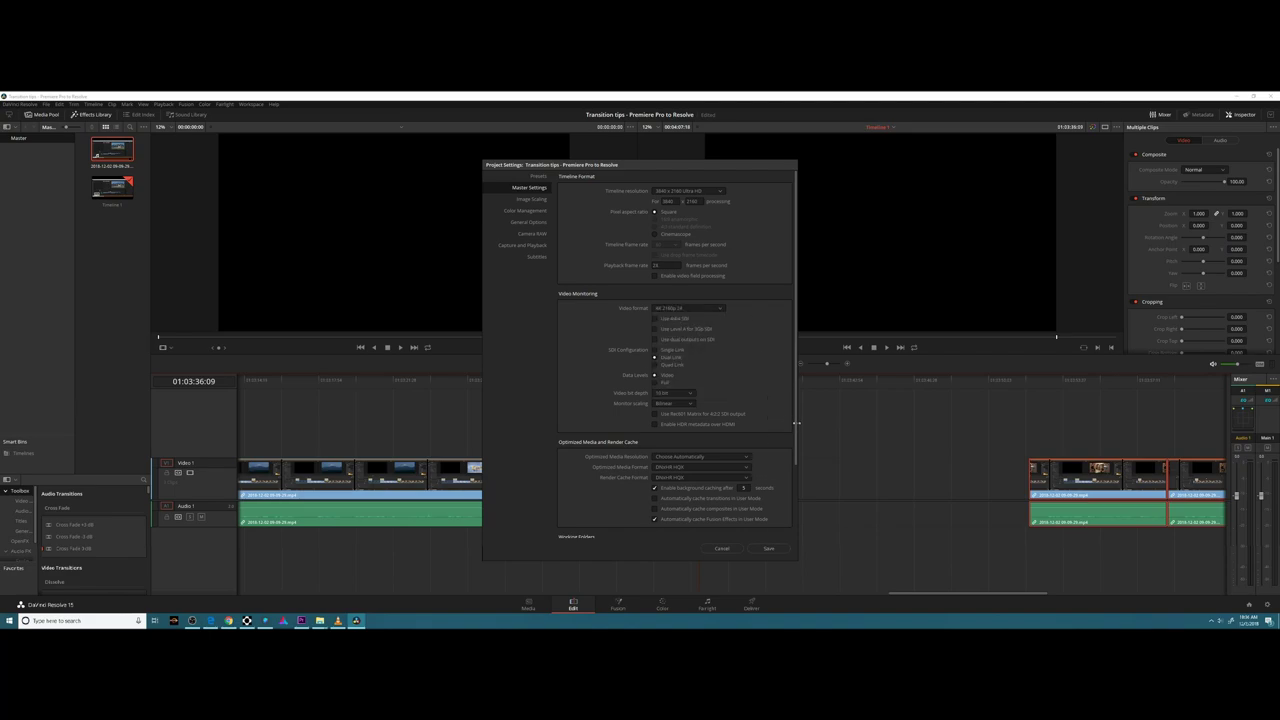
pyautogui.moveTo(795, 459); pyautogui.dragTo(795, 539)
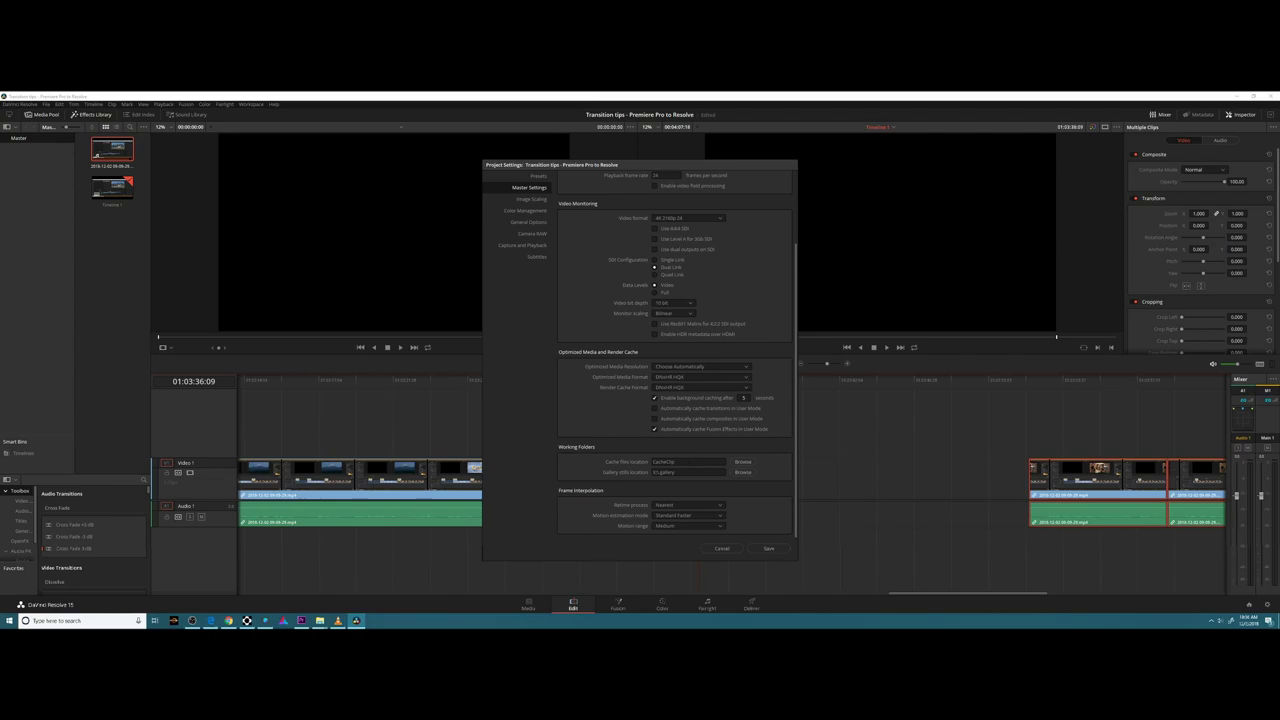
# Point the cache files location to X:\DiskCache on the Scratch drive and confirm.
pyautogui.click(670, 472)
pyautogui.click(606, 472)
pyautogui.click(744, 462)
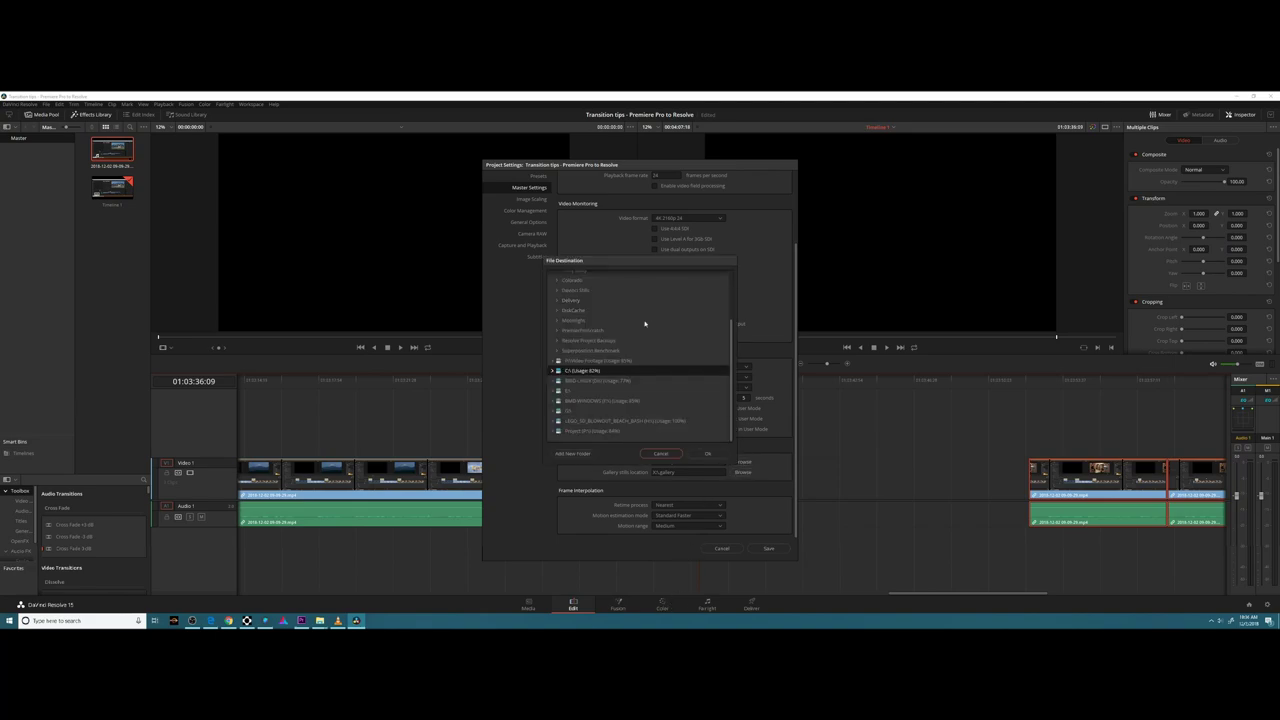
pyautogui.scroll(3, 572, 376)
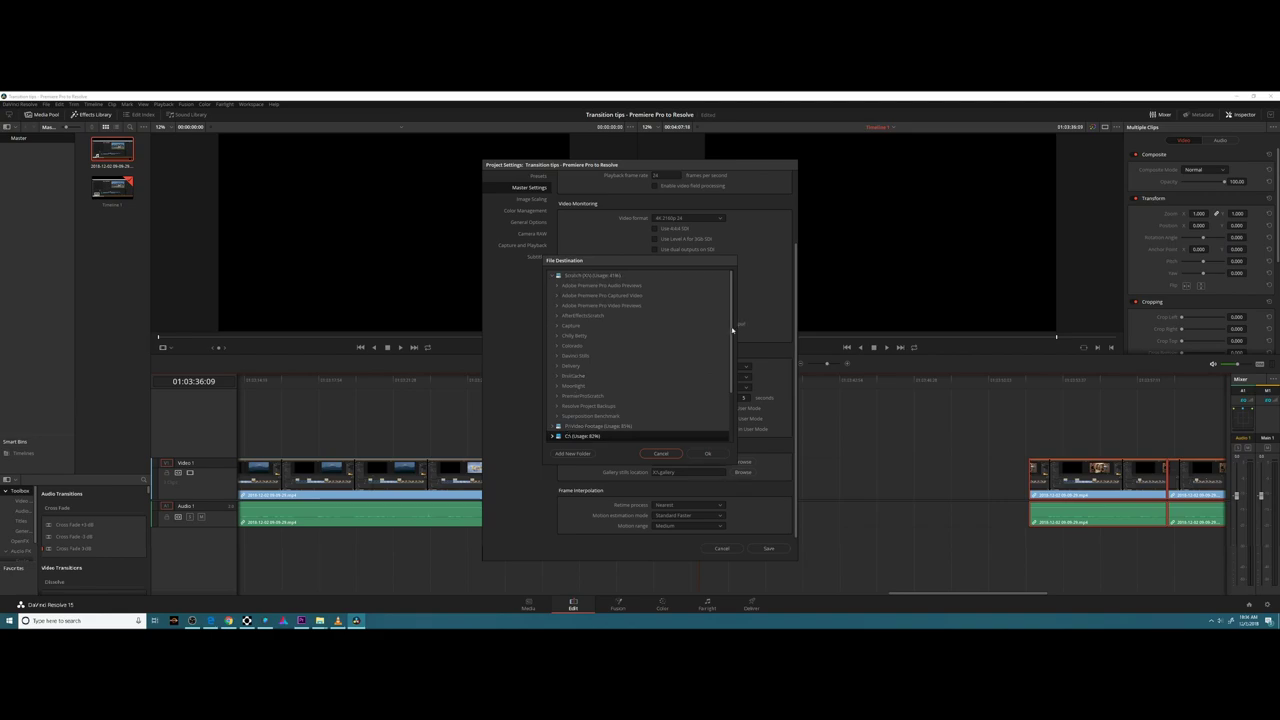
pyautogui.scroll(-3, 730, 330)
pyautogui.scroll(3, 723, 315)
pyautogui.scroll(-3, 730, 350)
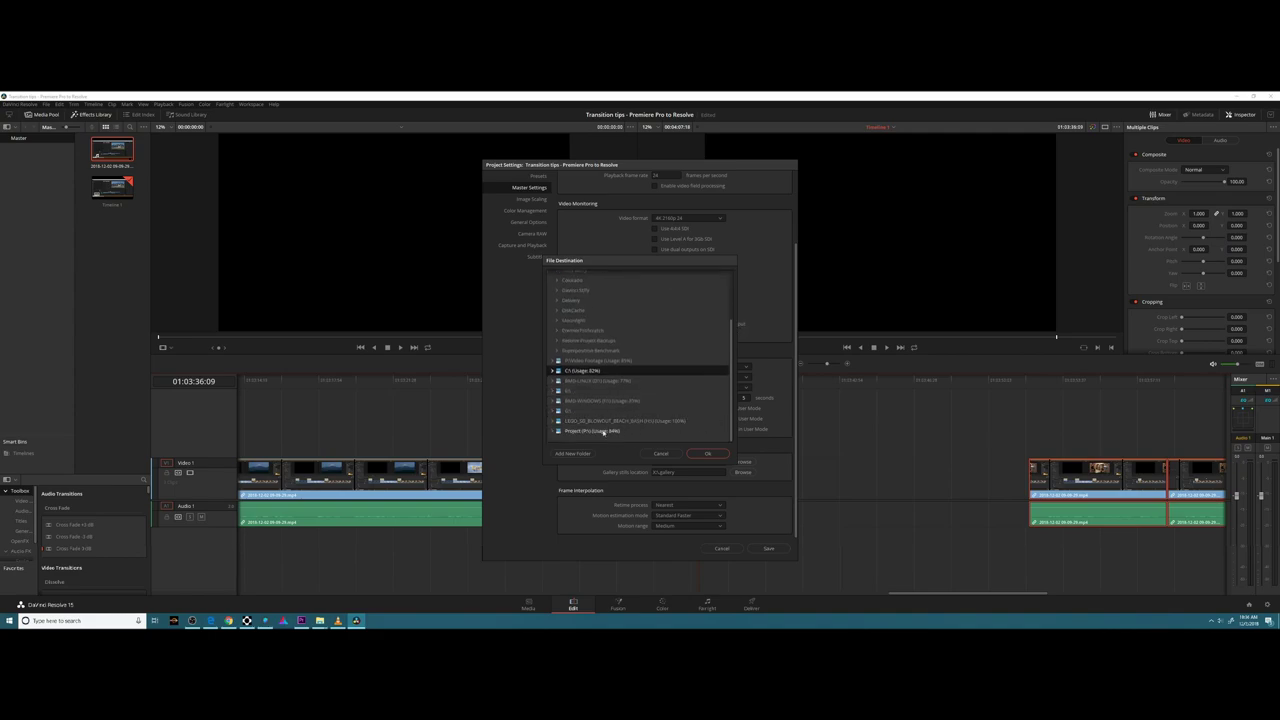
pyautogui.scroll(3, 732, 376)
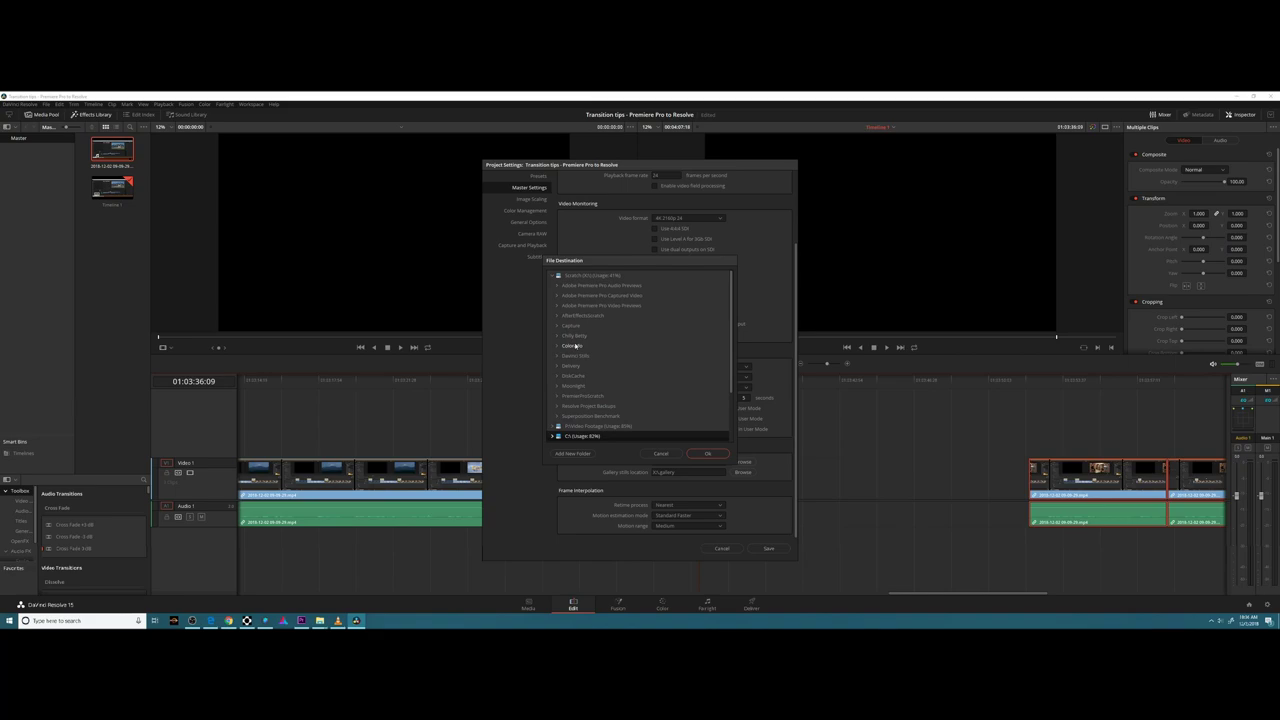
pyautogui.click(572, 376)
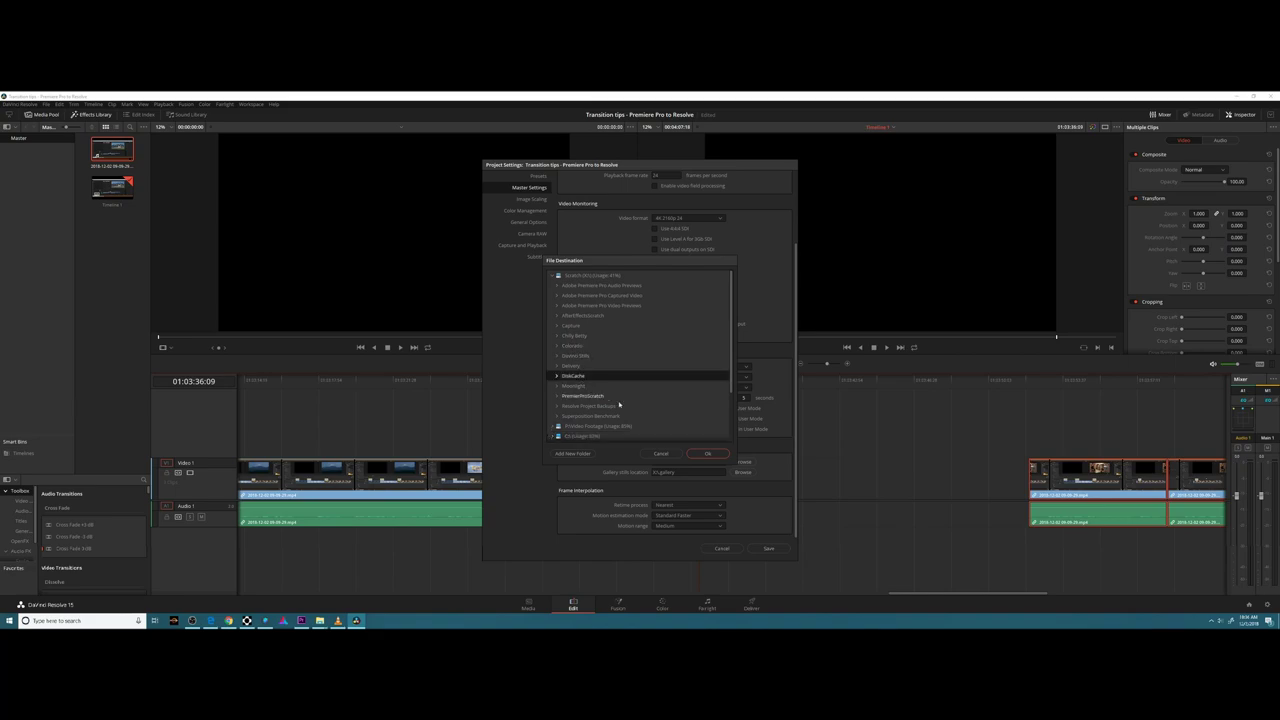
pyautogui.click(707, 453)
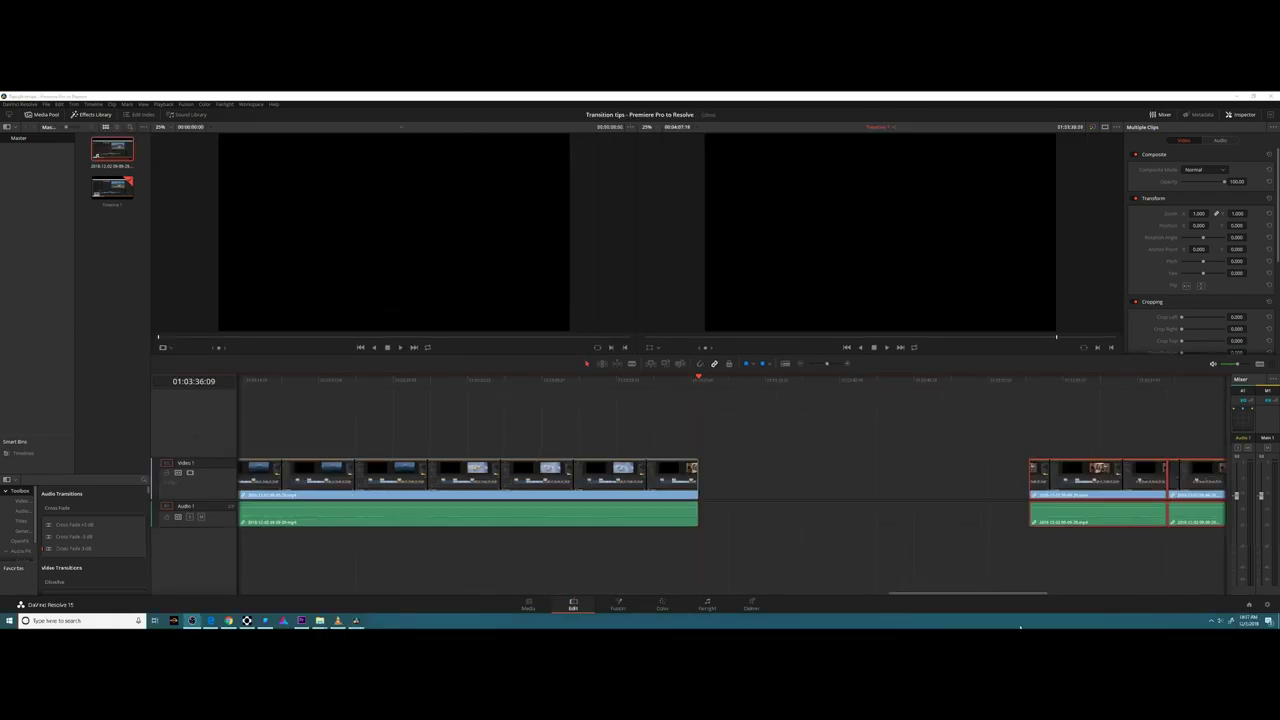
# In Preferences > Memory and GPU, change GPU processing mode from CUDA to Auto.
pyautogui.click(20, 104)
pyautogui.click(24, 131)
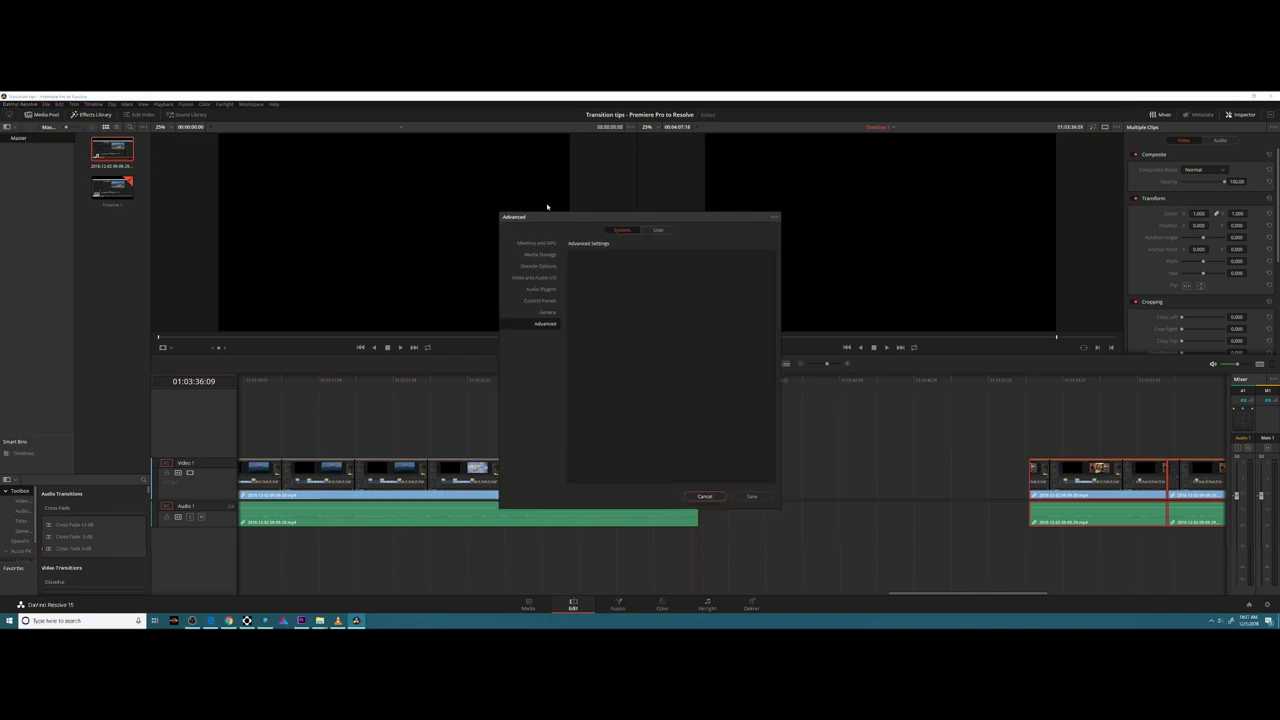
pyautogui.moveTo(580, 215); pyautogui.dragTo(613, 174)
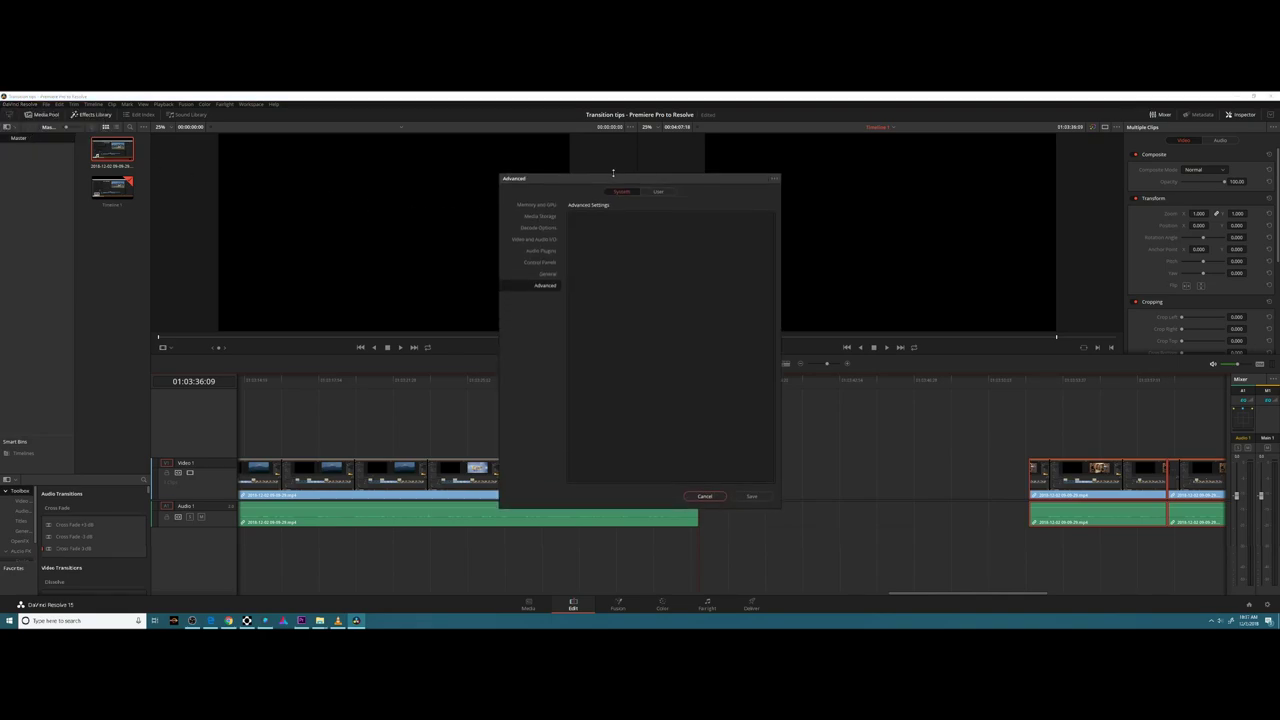
pyautogui.click(536, 205)
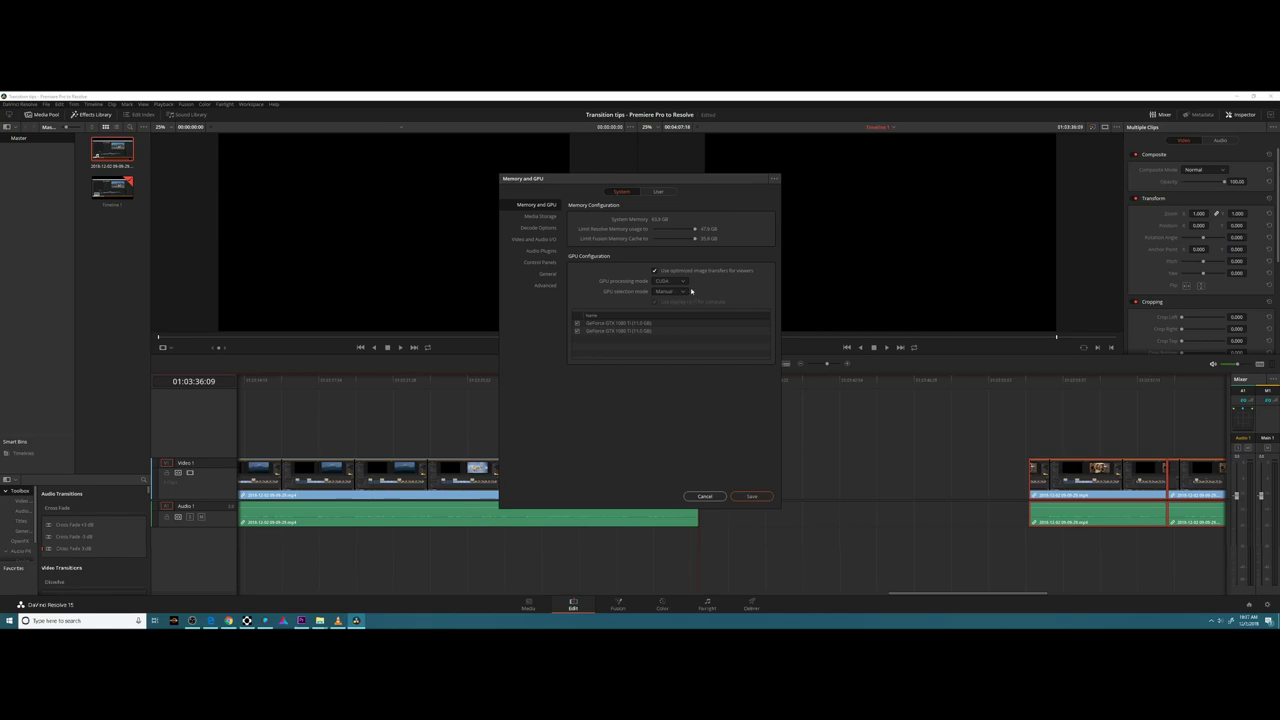
pyautogui.click(684, 282)
pyautogui.click(665, 291)
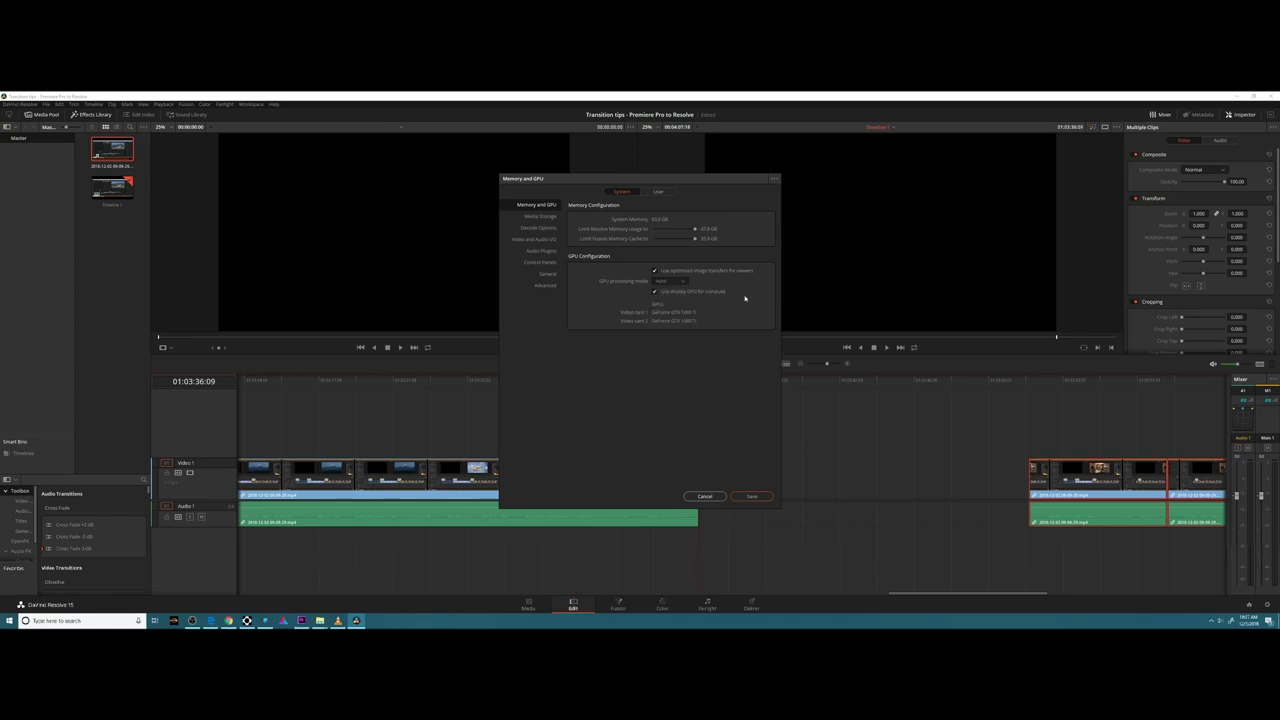